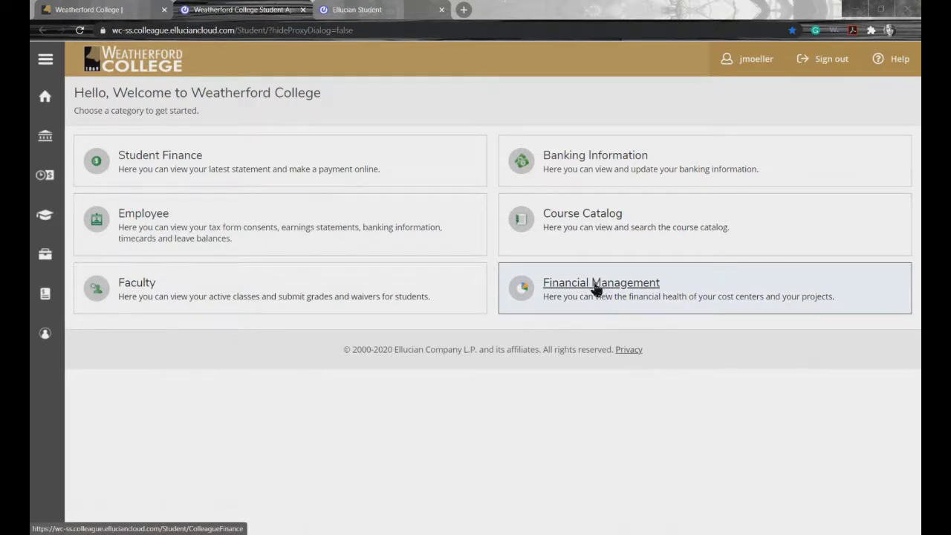
Step: On the test portal, go to Financial Management > Procurement and start a new procurement document
click(378, 10)
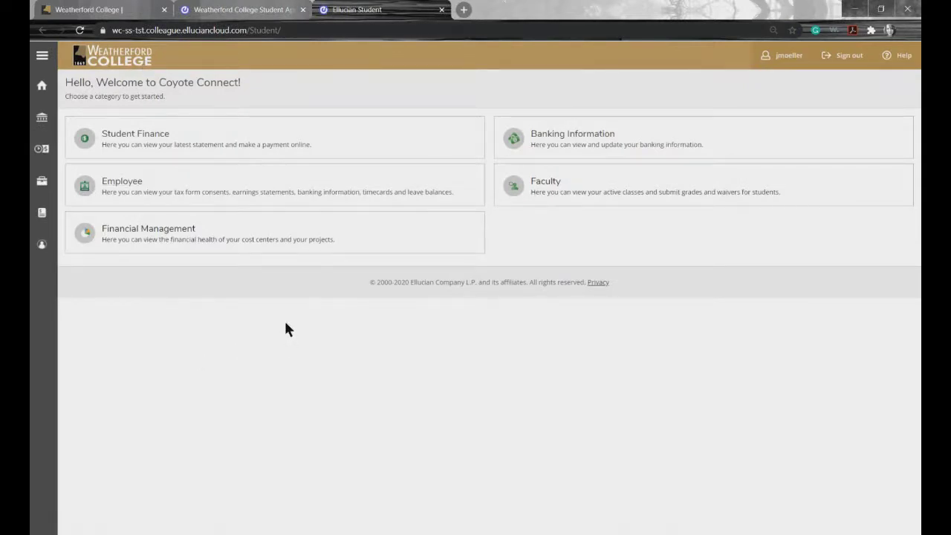
click(165, 240)
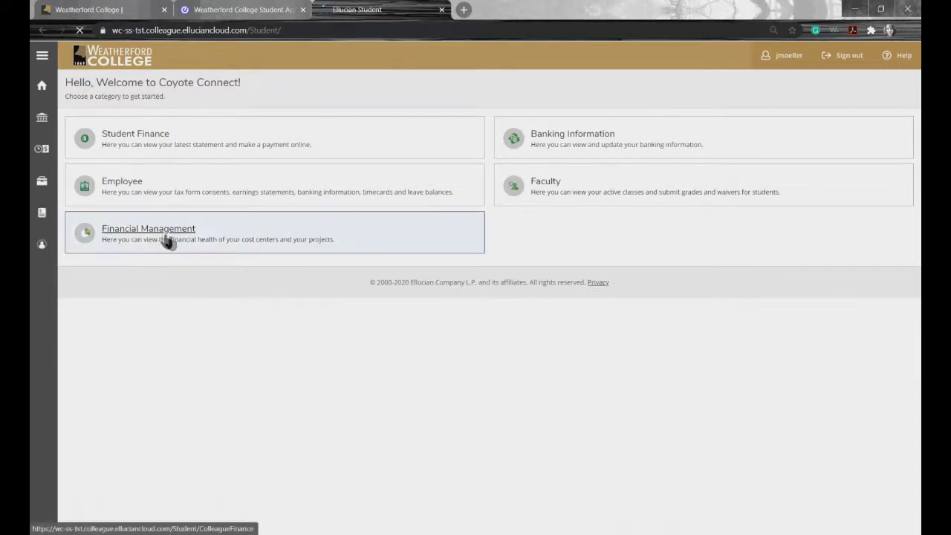
click(139, 245)
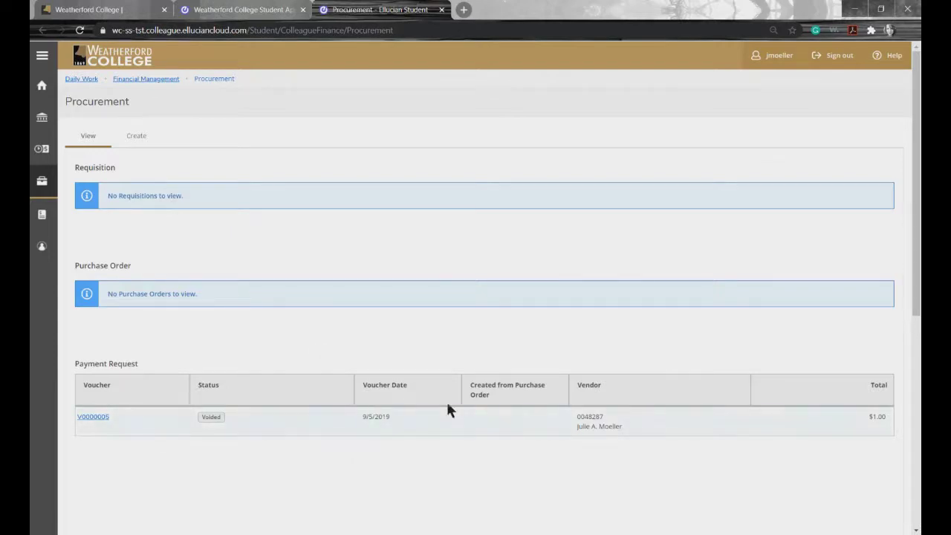
click(143, 137)
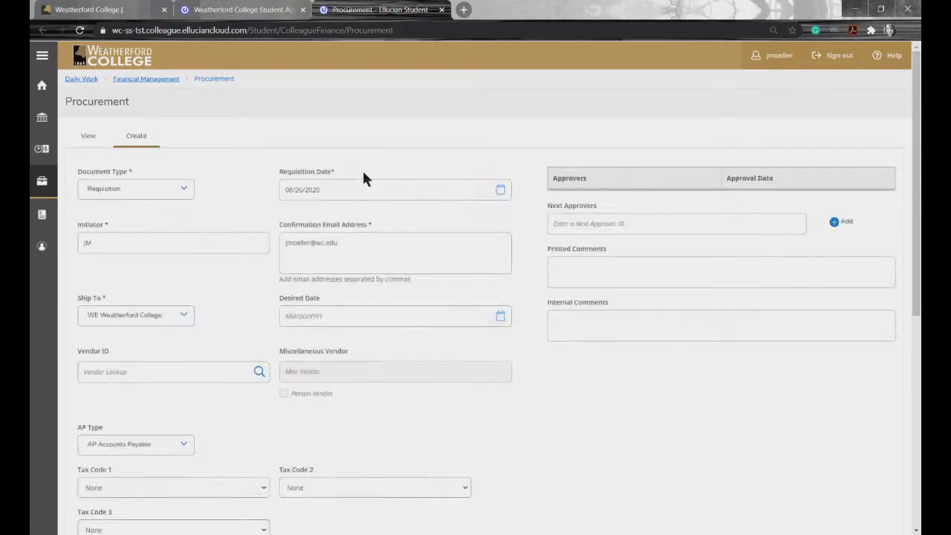
Step: Check the Document Type and Ship To lists, keeping Requisition and WE Weatherford College
click(186, 191)
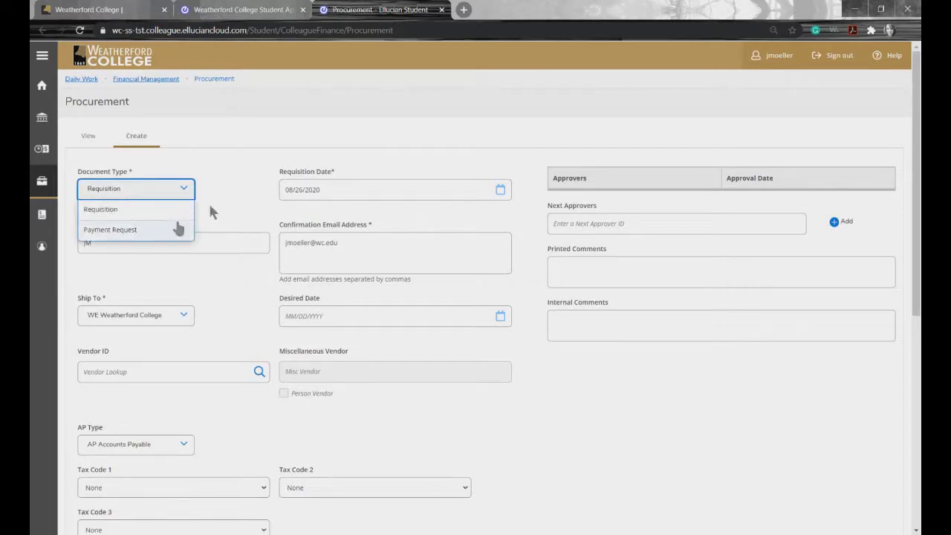
click(240, 190)
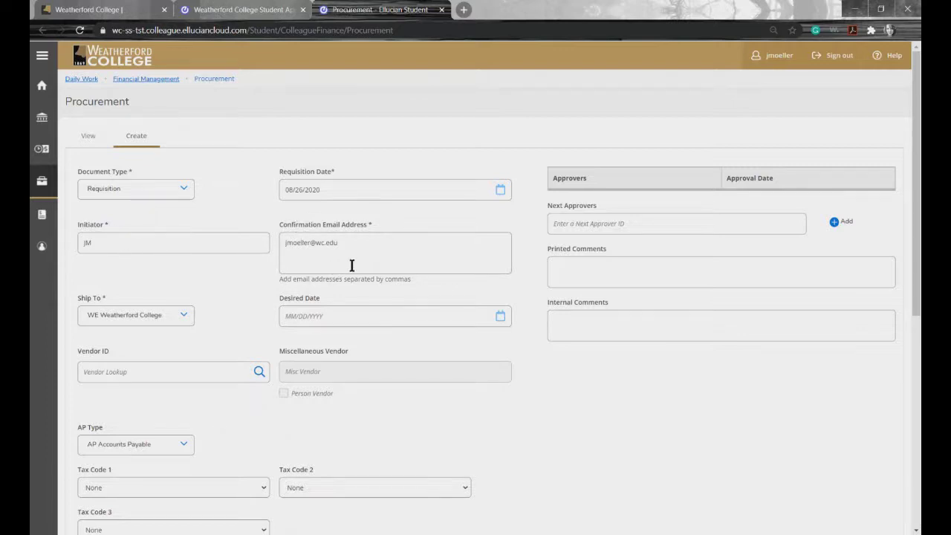
click(188, 319)
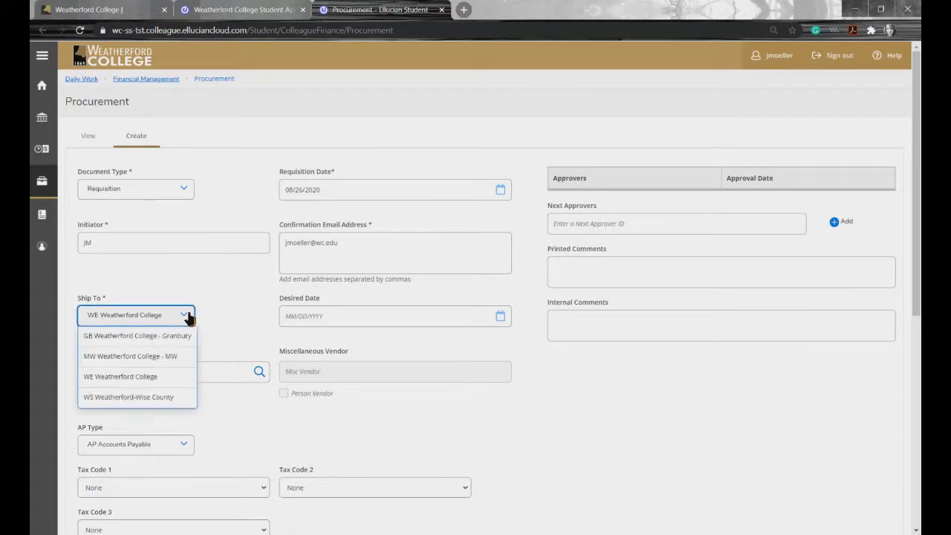
click(232, 320)
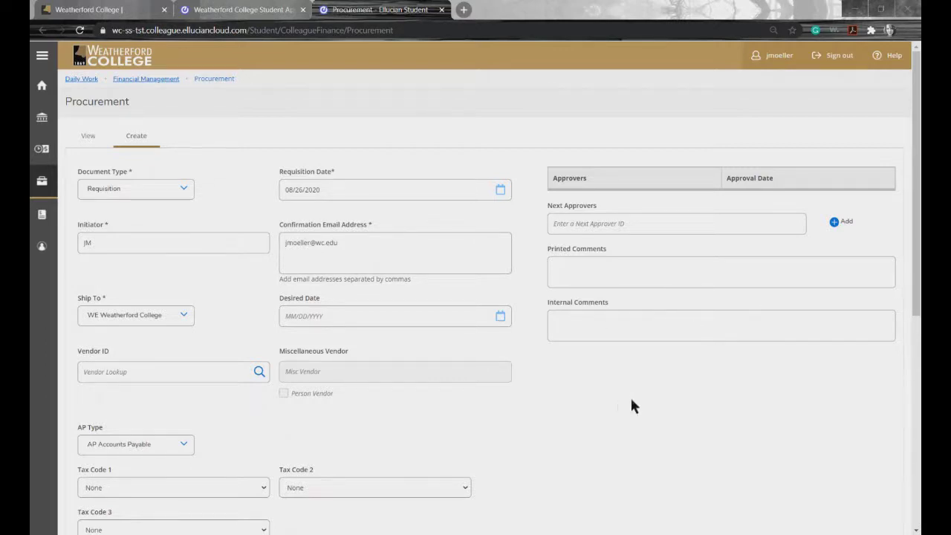
Step: Choose vendor Office Depot Inc. with AP Type AP Accounts Payable, then switch to the approval matrix PDF
scroll(631, 402, down, 1)
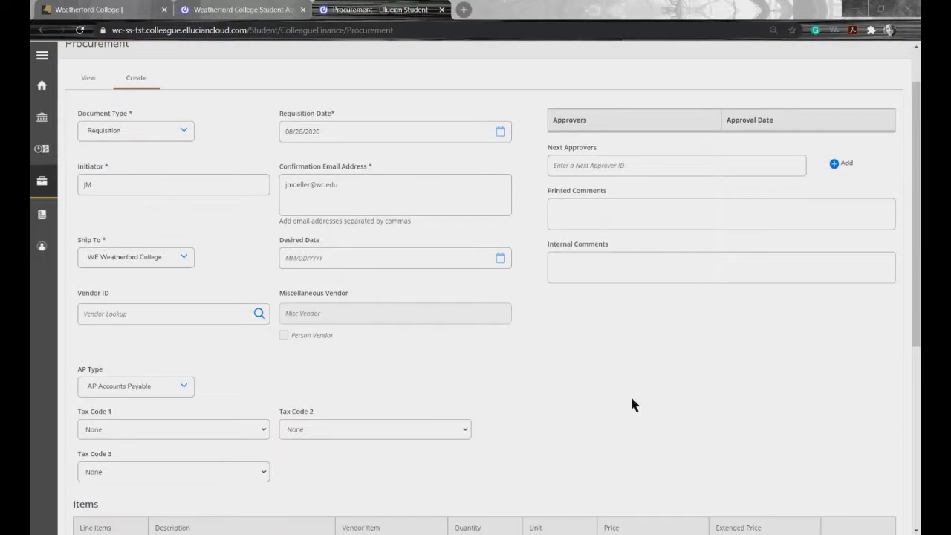
click(113, 314)
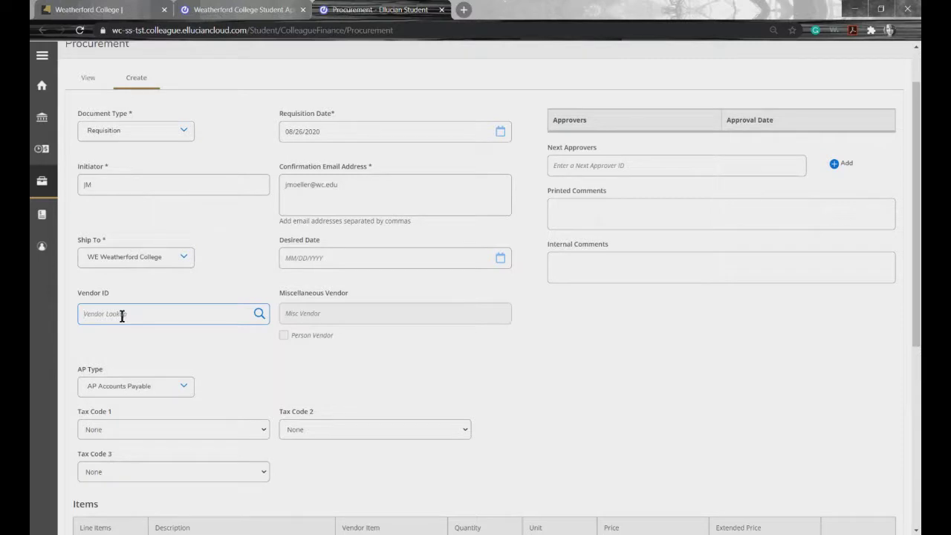
text(Depot)
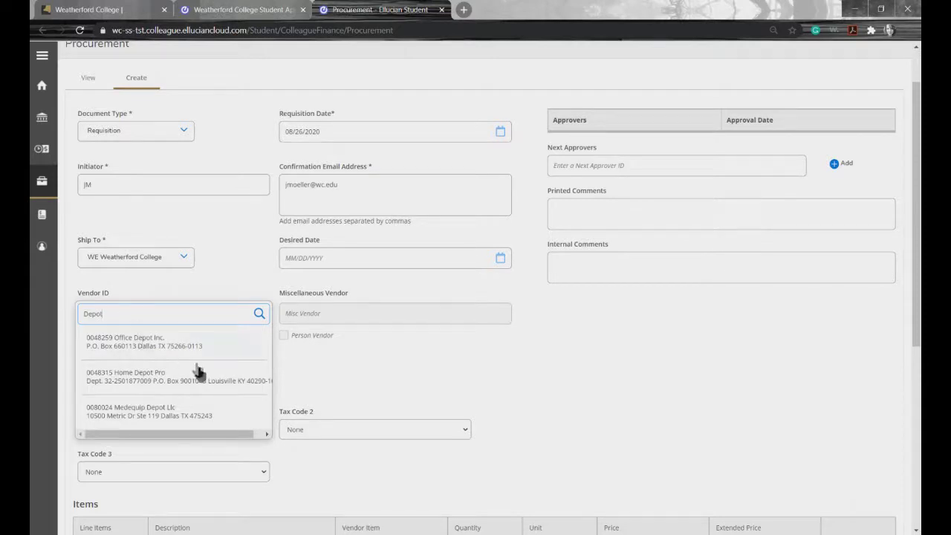
scroll(199, 375, down, 1)
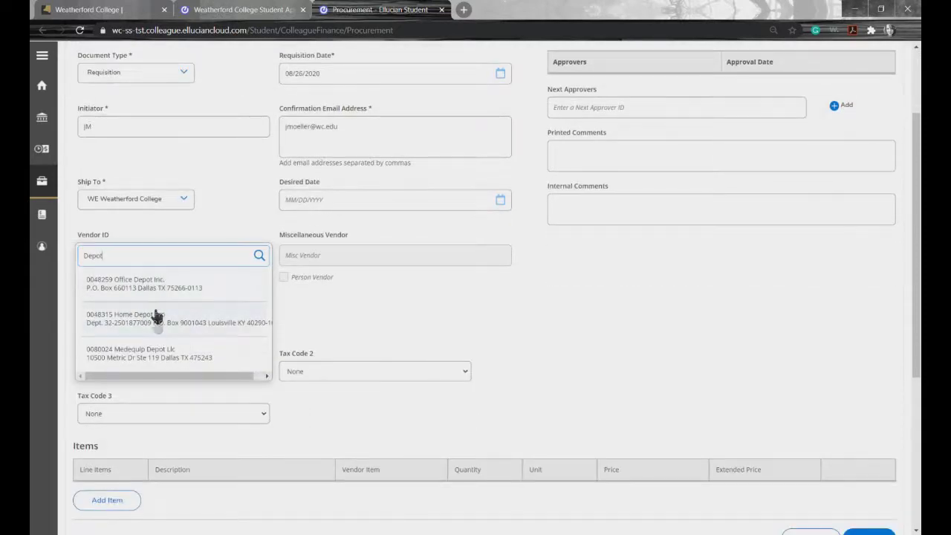
click(142, 289)
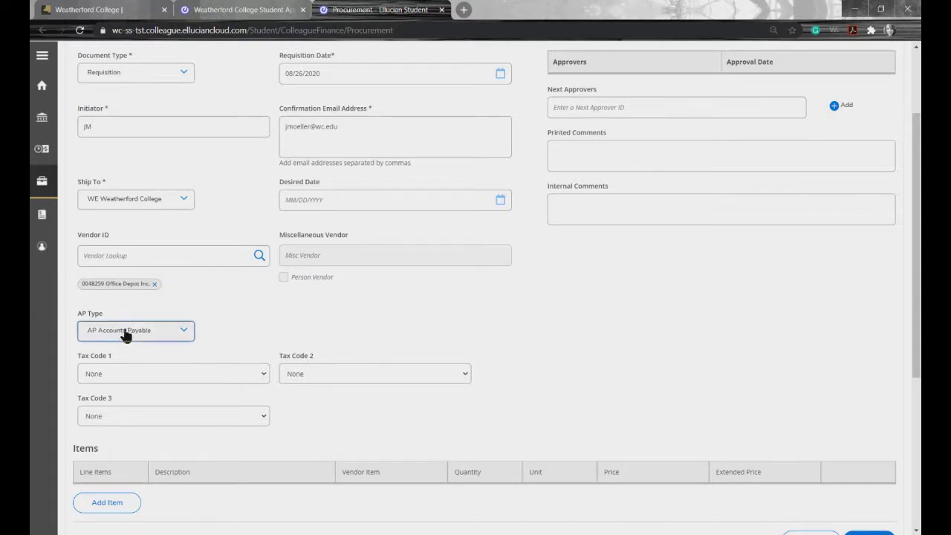
click(127, 332)
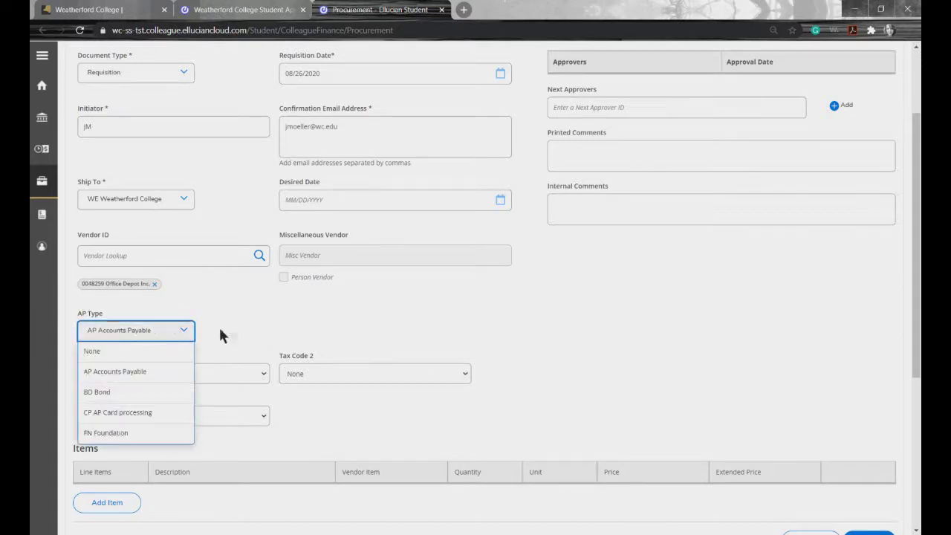
click(269, 333)
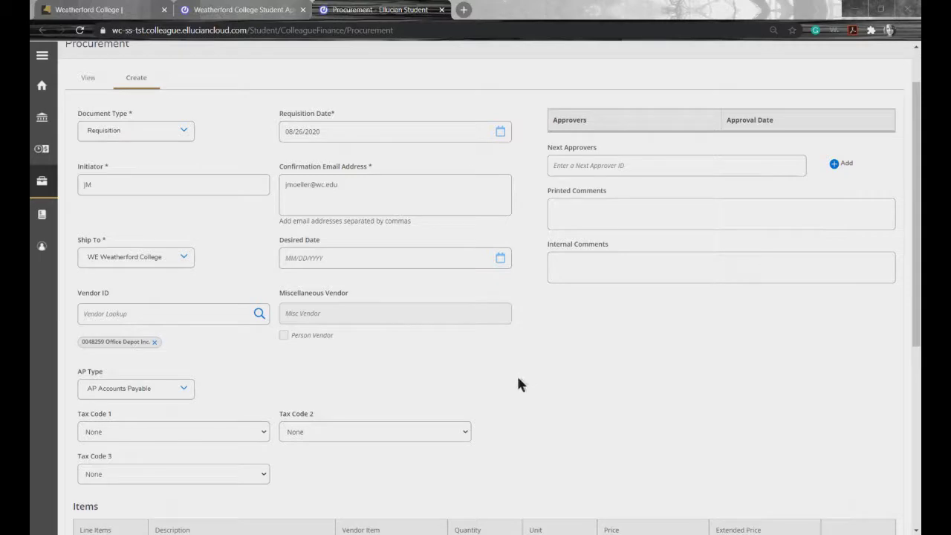
key(alt+Tab)
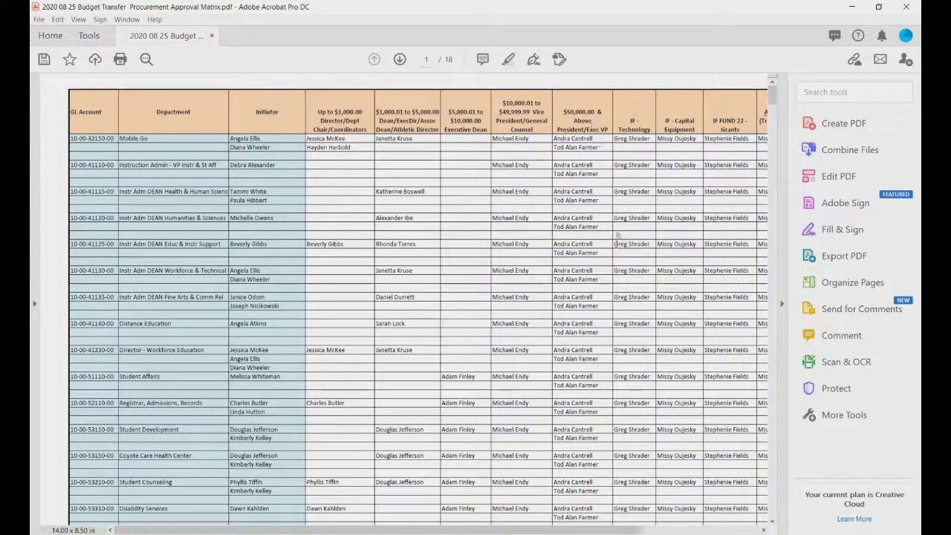
Step: Scroll the approval matrix to the IF PURCHASING column, fit the page, and minimize Acrobat
drag(556, 531, 679, 531)
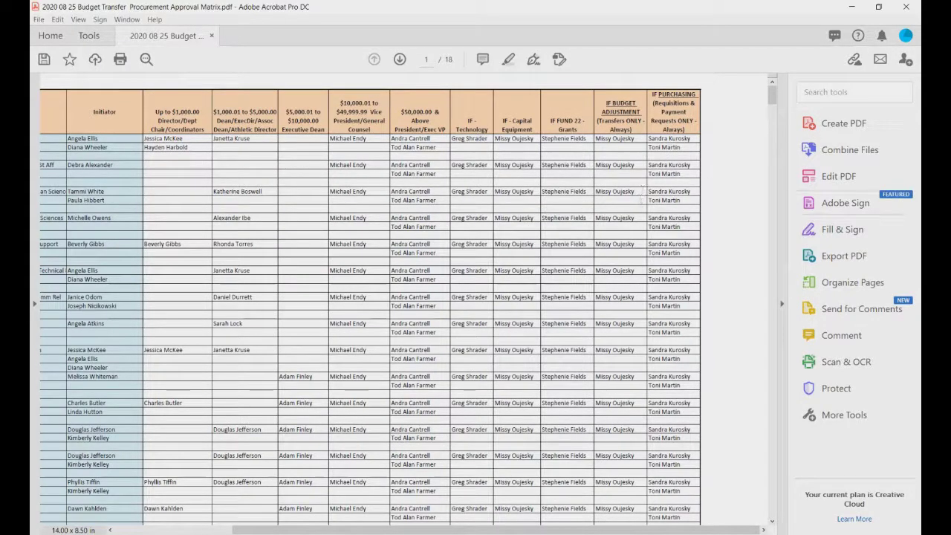
key(ctrl+0)
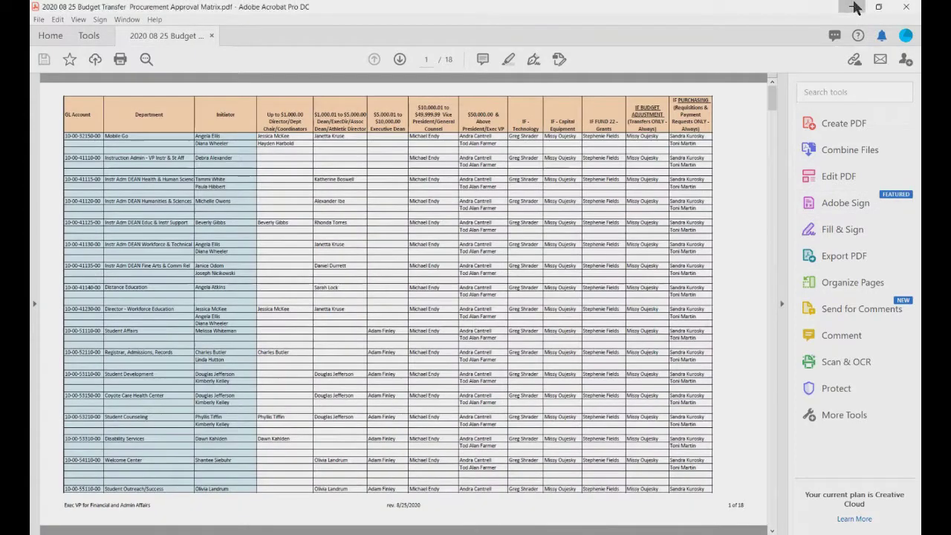
click(853, 6)
Step: Add three approver IDs as next approvers, then view the snip of the invalid-approver error
click(610, 223)
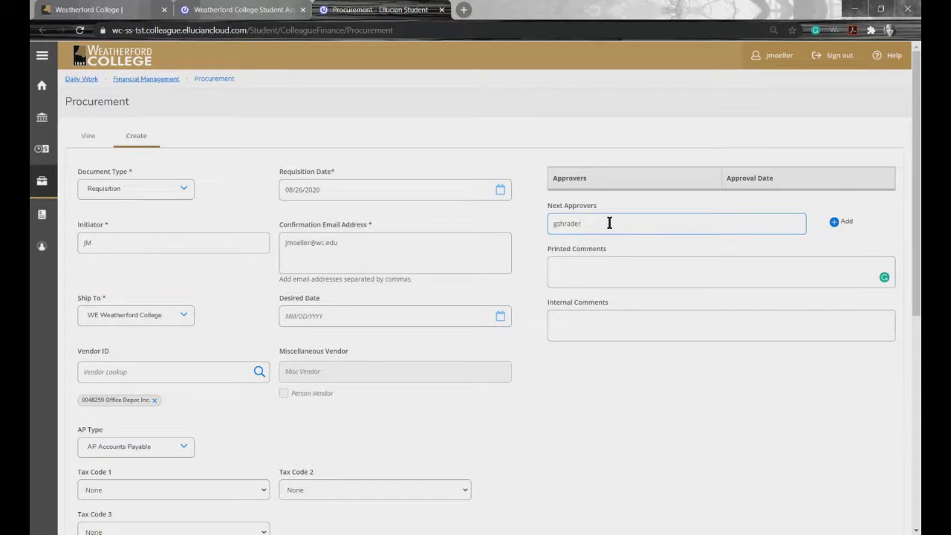
key(Return)
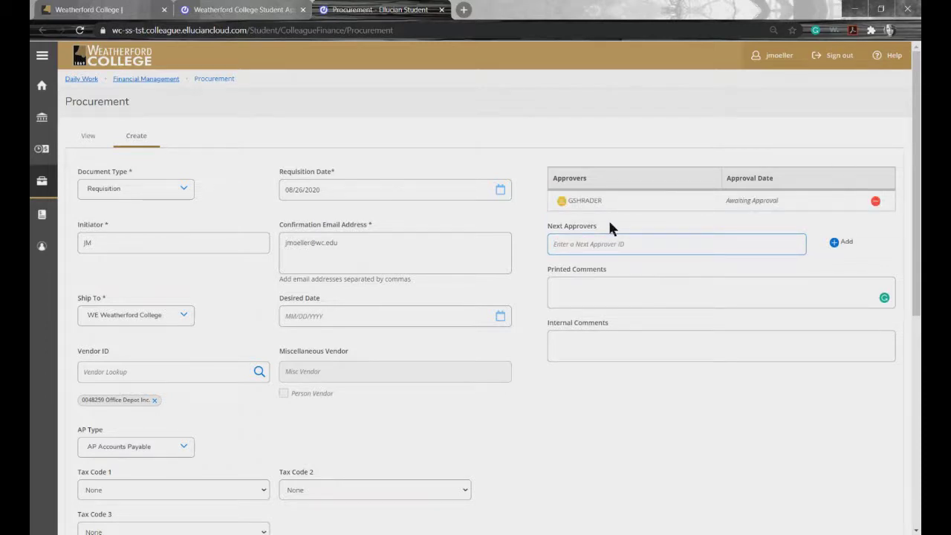
key(Return)
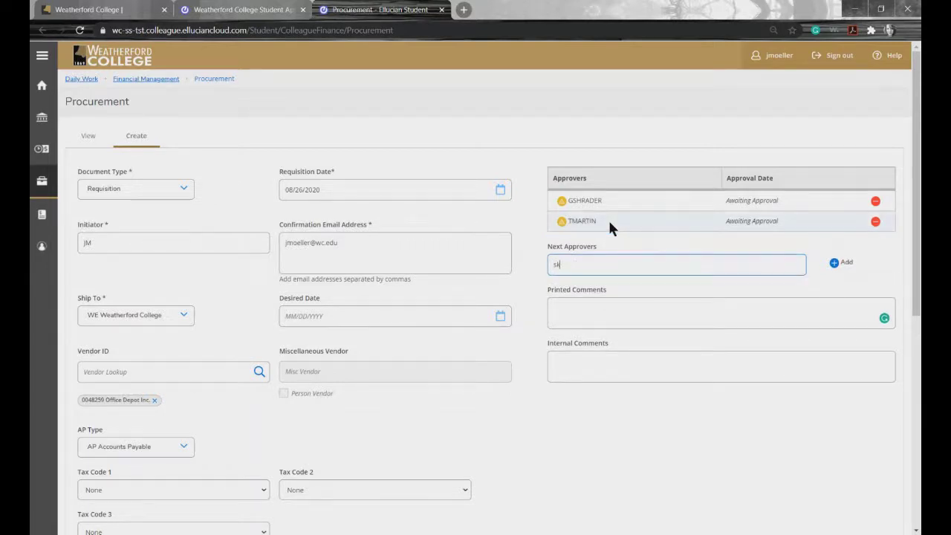
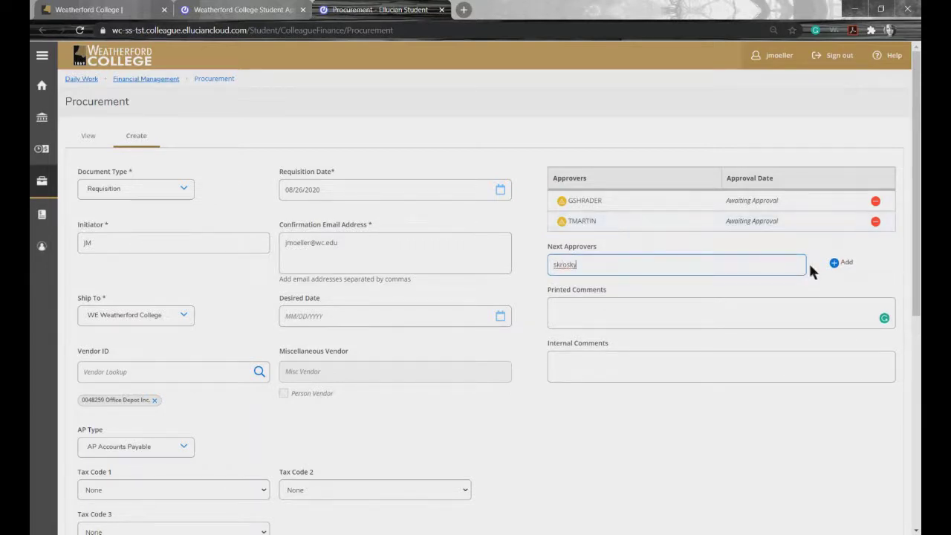
click(841, 264)
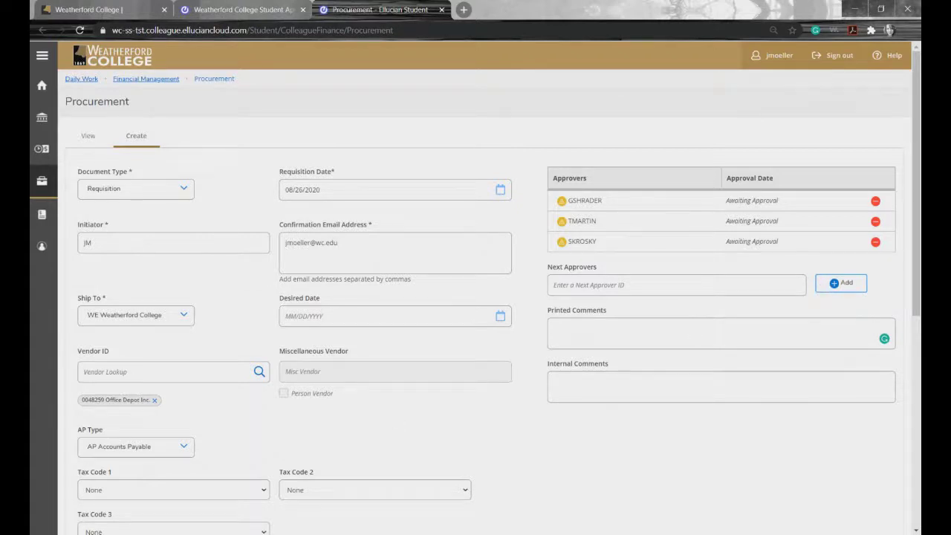
click(279, 529)
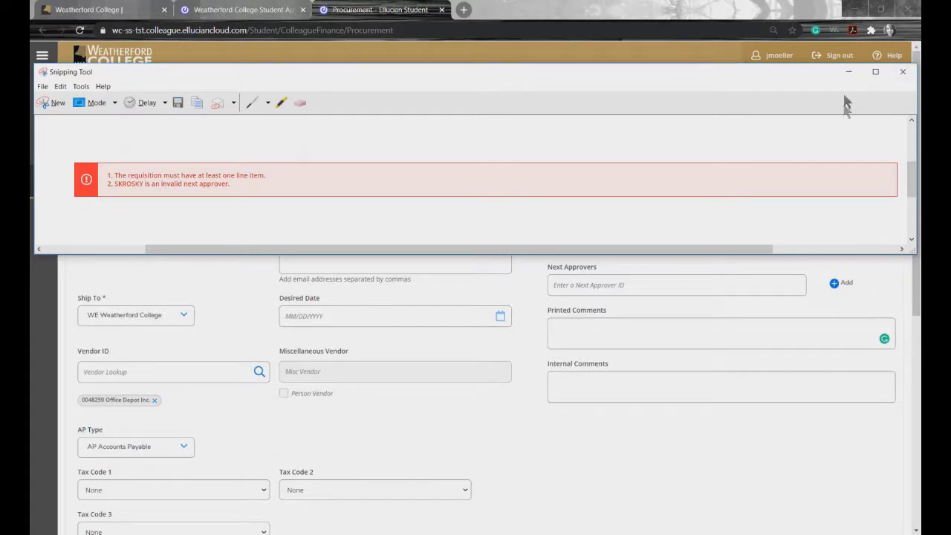
Step: Remove the misspelled third approver and add the correctly spelled approver ID
click(849, 72)
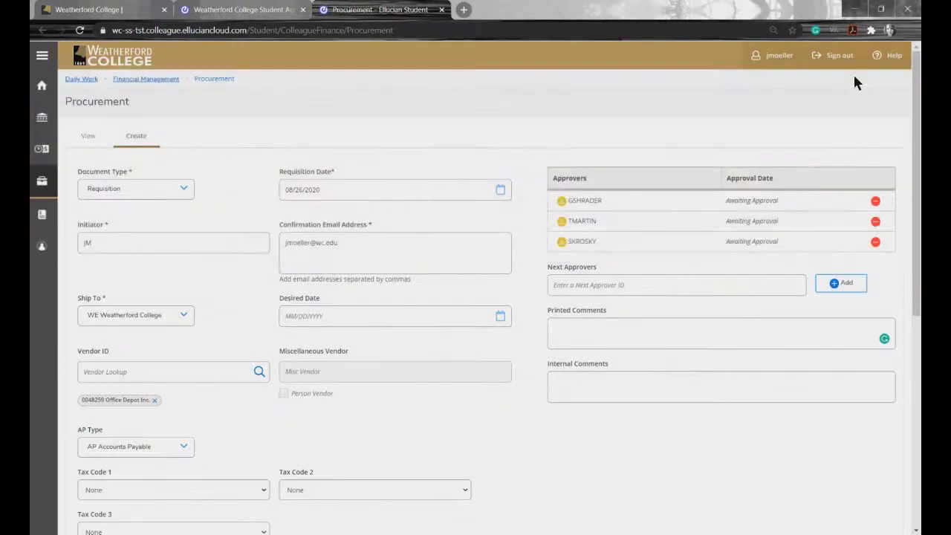
click(875, 241)
click(593, 268)
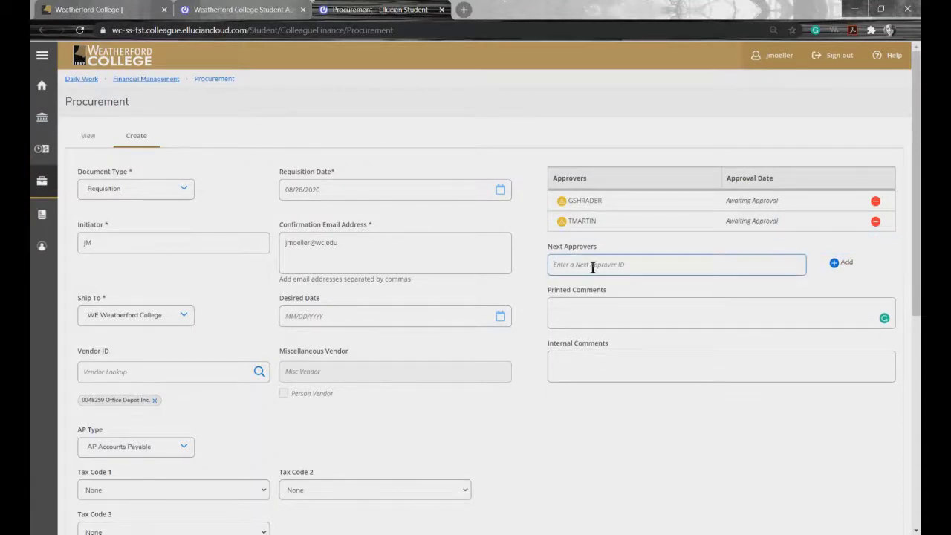
key(Return)
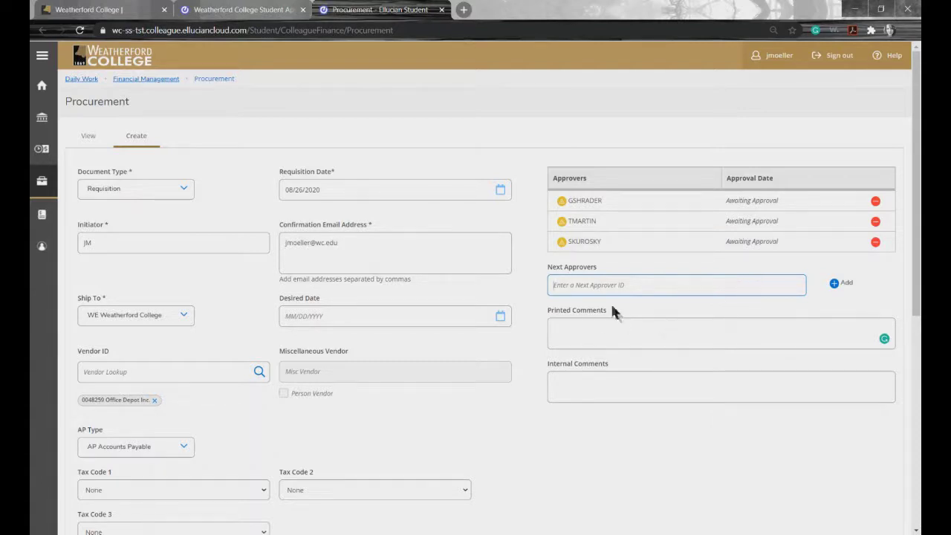
Step: Enter the requester's name and LART 12 as printed comments, and paste internal comment 'Extra Supplies for Covid-19 Prep'
click(570, 334)
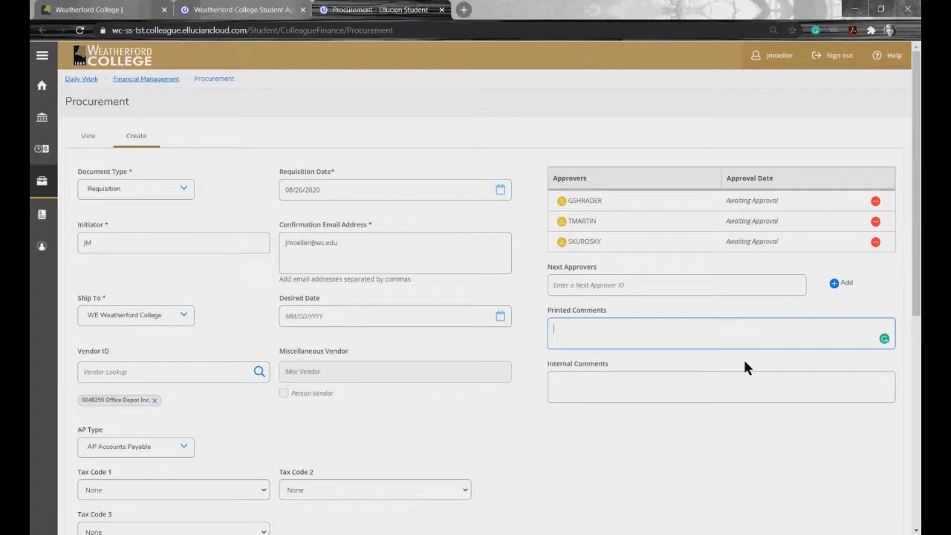
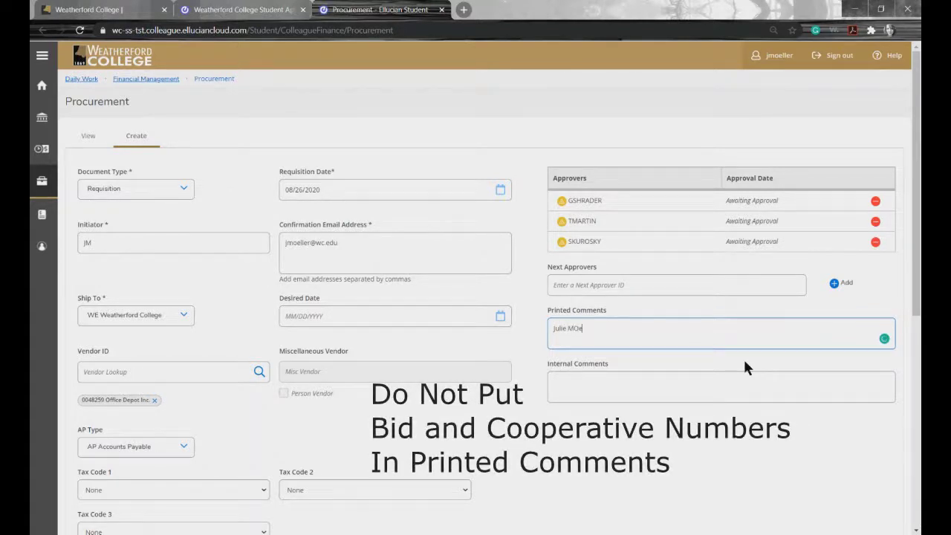
key(Tab)
click(609, 328)
text(LART)
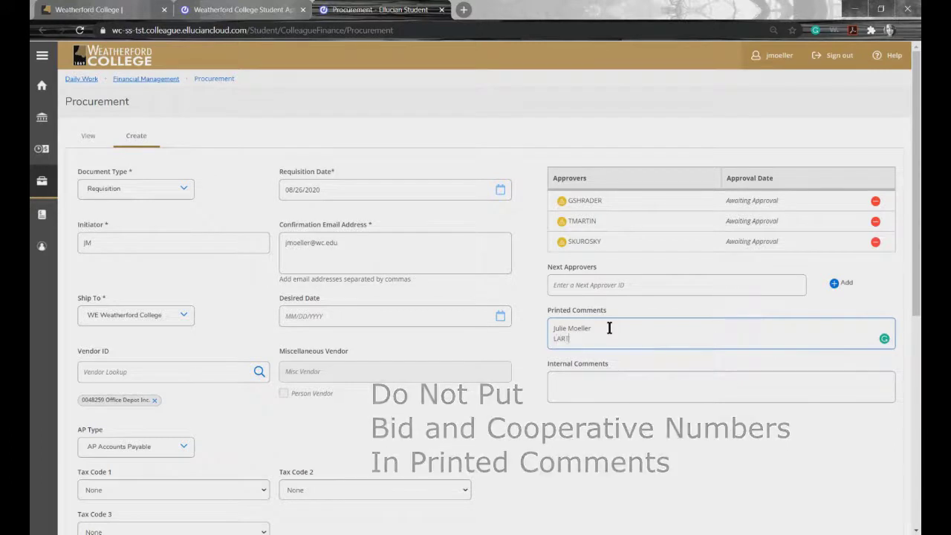
text( 11)
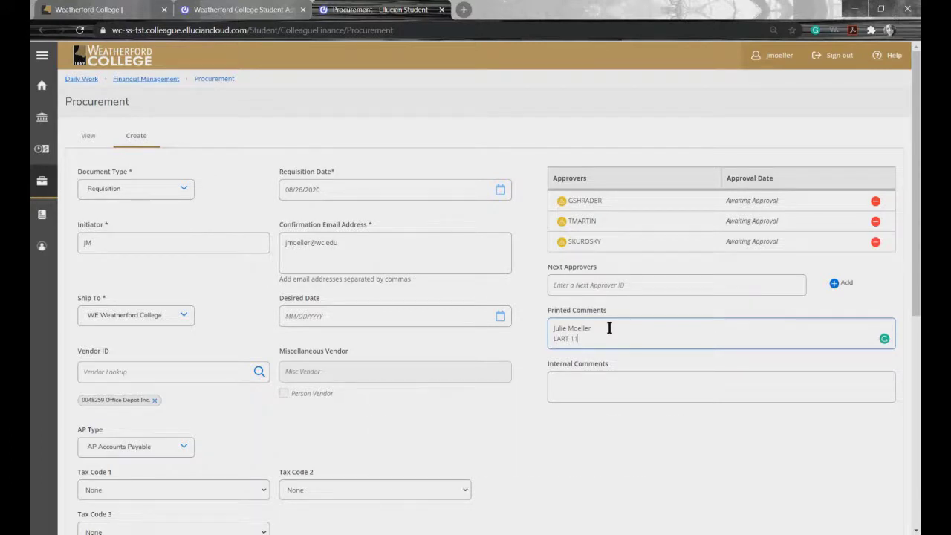
click(585, 383)
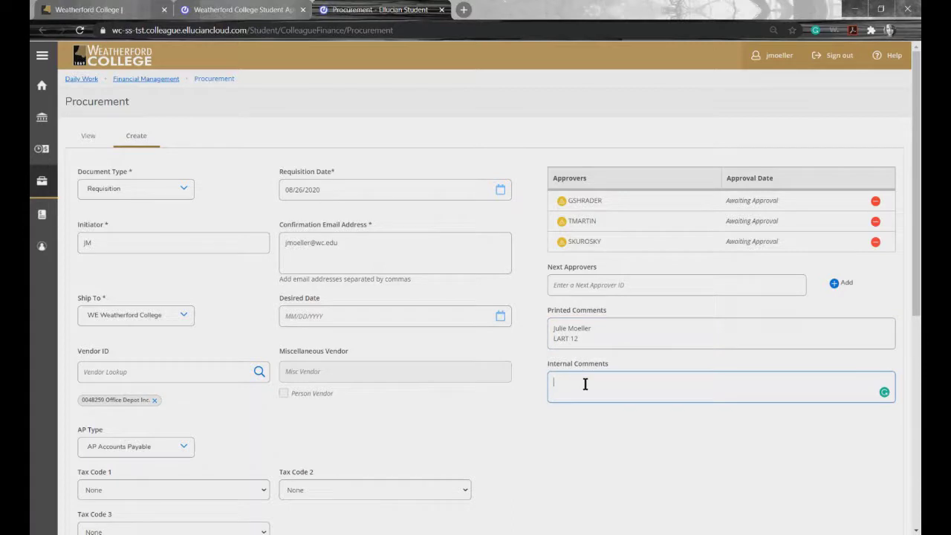
text(Extra Supplies for Covid-19 Prep)
Step: Start a new line item 'Boxes of Disposable Masks' with vendor item mskk95
scroll(476, 410, down, 3)
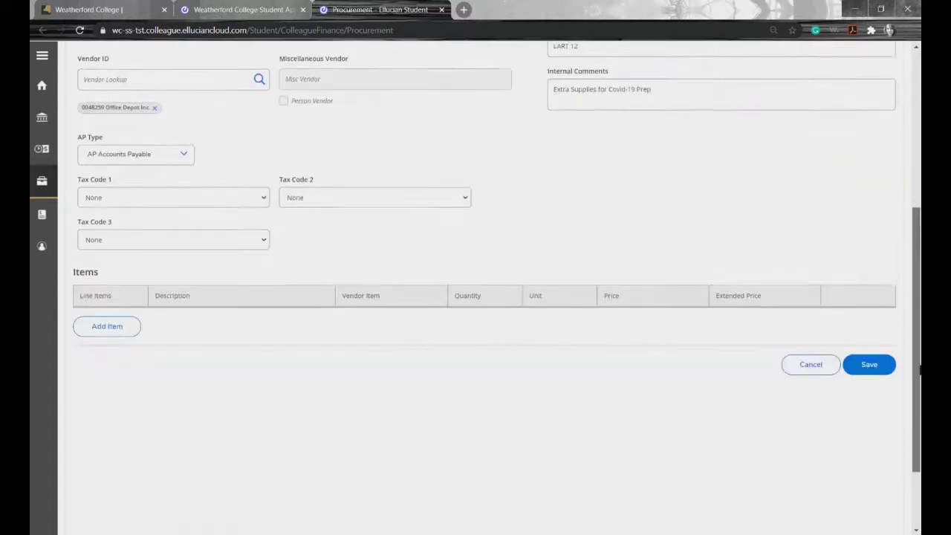
drag(919, 370, 918, 365)
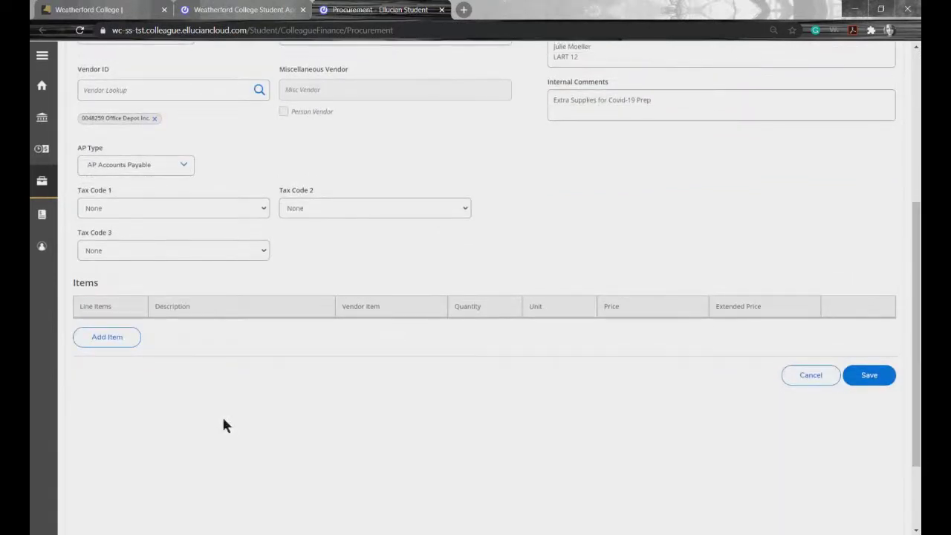
click(113, 342)
click(109, 383)
text(Boxes of Disposable Masks and Gloves)
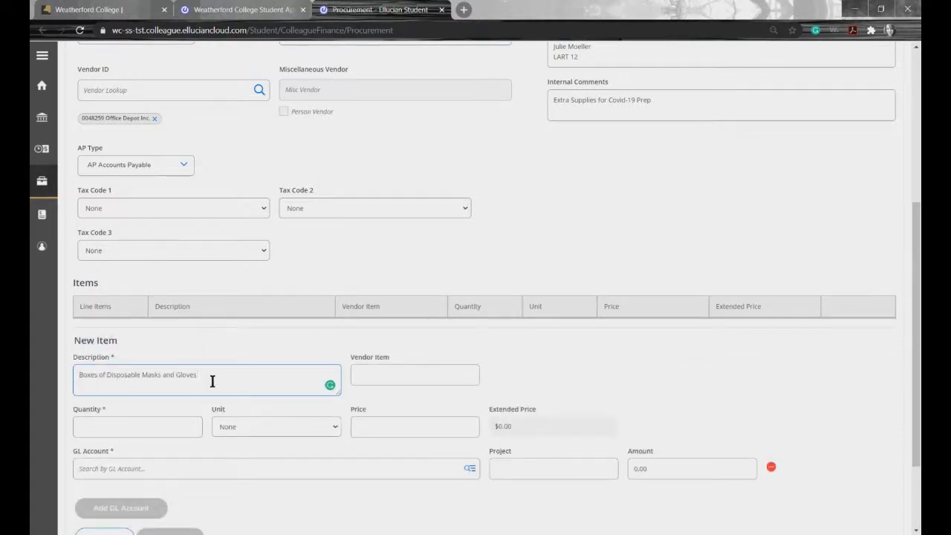
key(BackSpace)
key(BackSpace)
key(BackSpace)
key(BackSpace)
key(BackSpace)
key(BackSpace)
key(BackSpace)
key(BackSpace)
key(BackSpace)
key(BackSpace)
key(BackSpace)
click(387, 376)
text(mskk95)
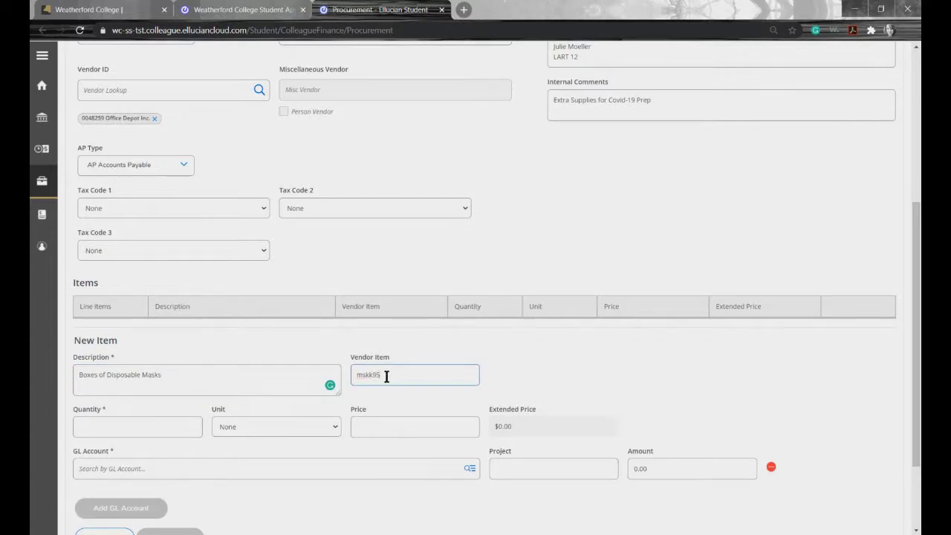
Step: Set the item's quantity to 2, unit BX Box, and unit price 5.0000
click(104, 425)
text(2)
click(259, 430)
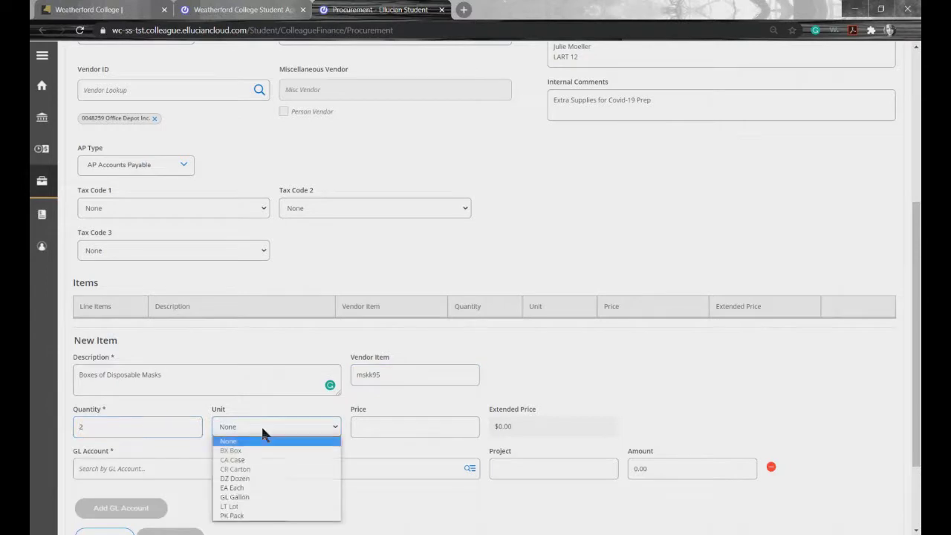
click(255, 450)
click(375, 424)
text(5)
click(292, 471)
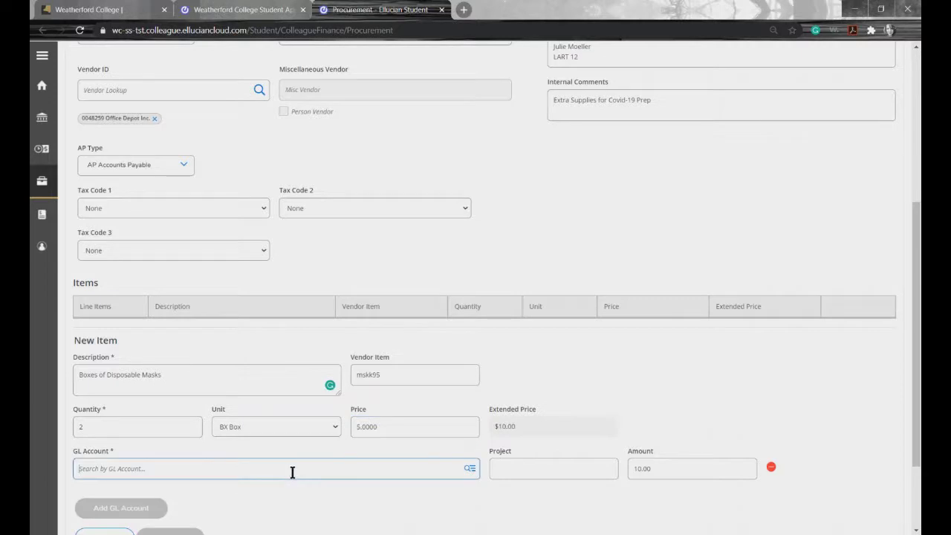
text(tech)
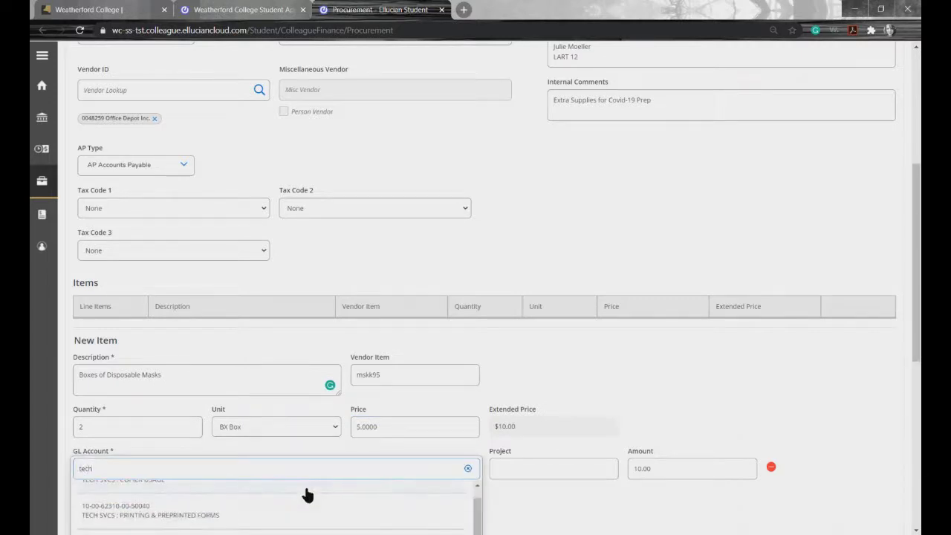
scroll(303, 497, down, 4)
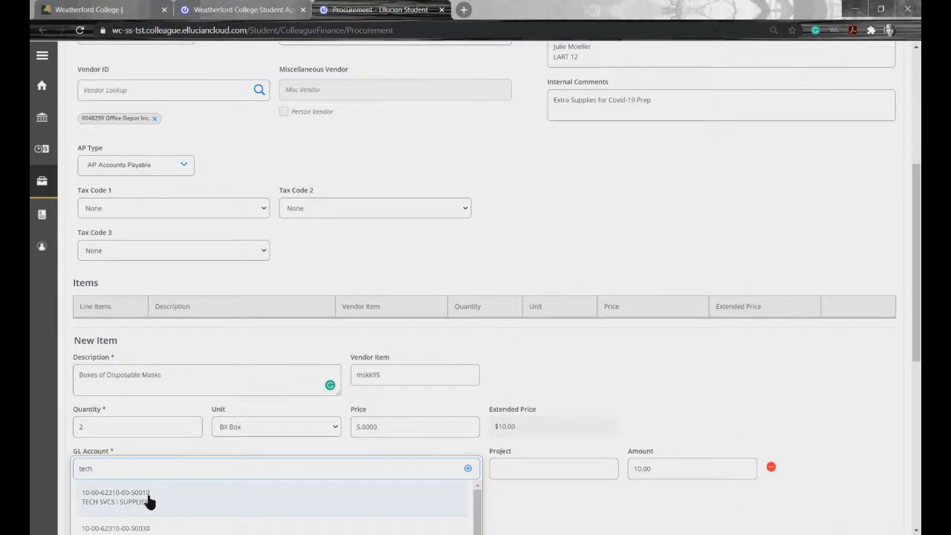
click(145, 502)
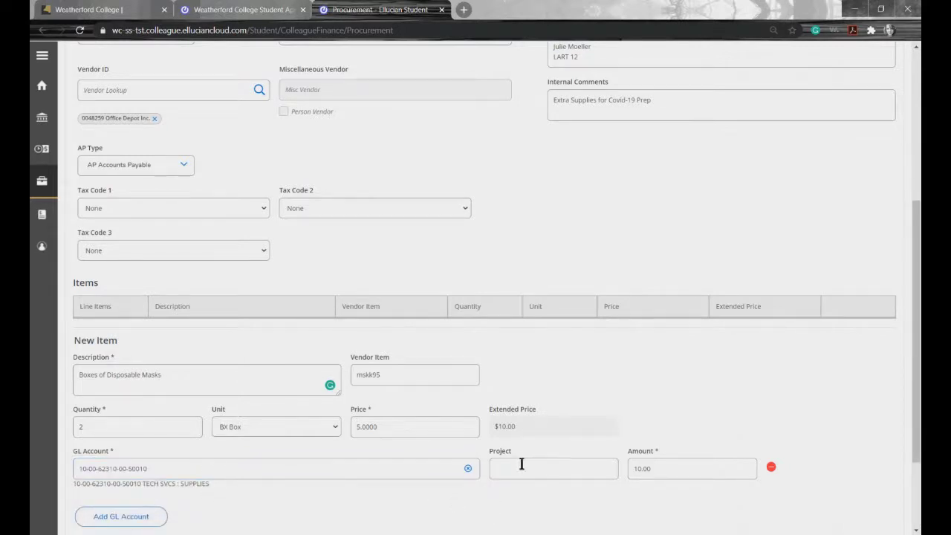
click(561, 472)
scroll(633, 508, down, 3)
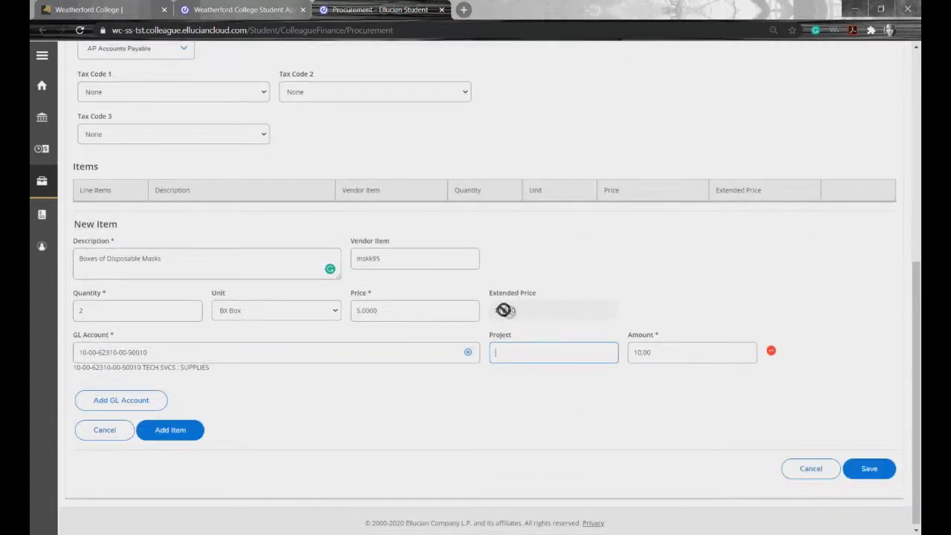
click(666, 354)
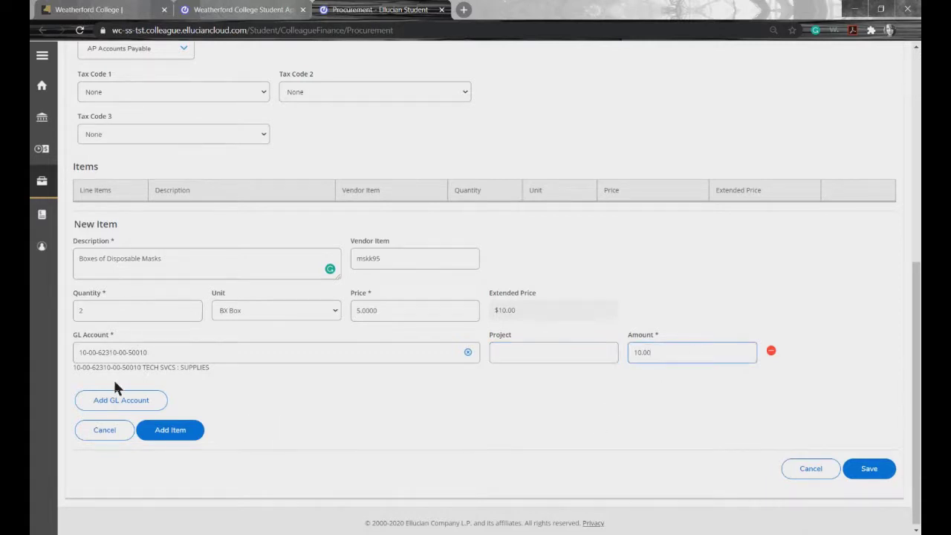
click(119, 403)
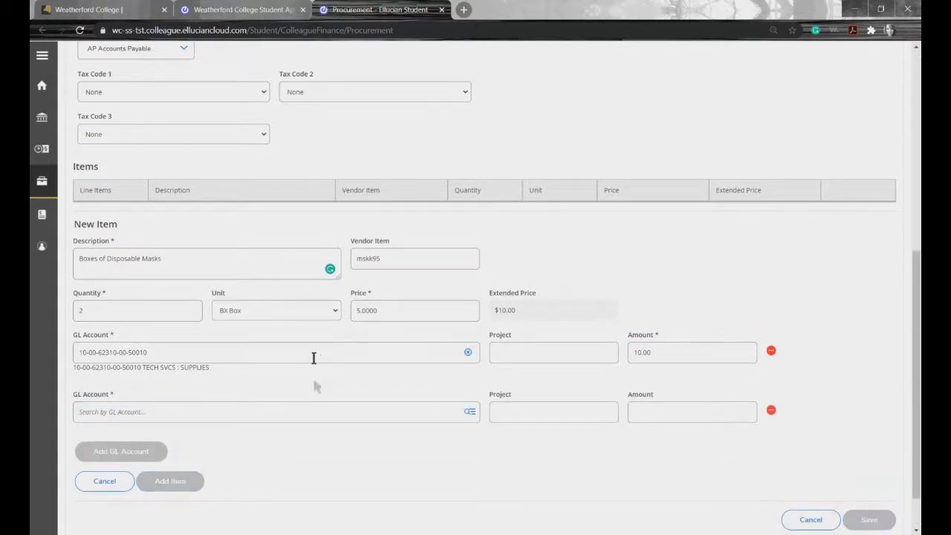
click(158, 418)
text(tech)
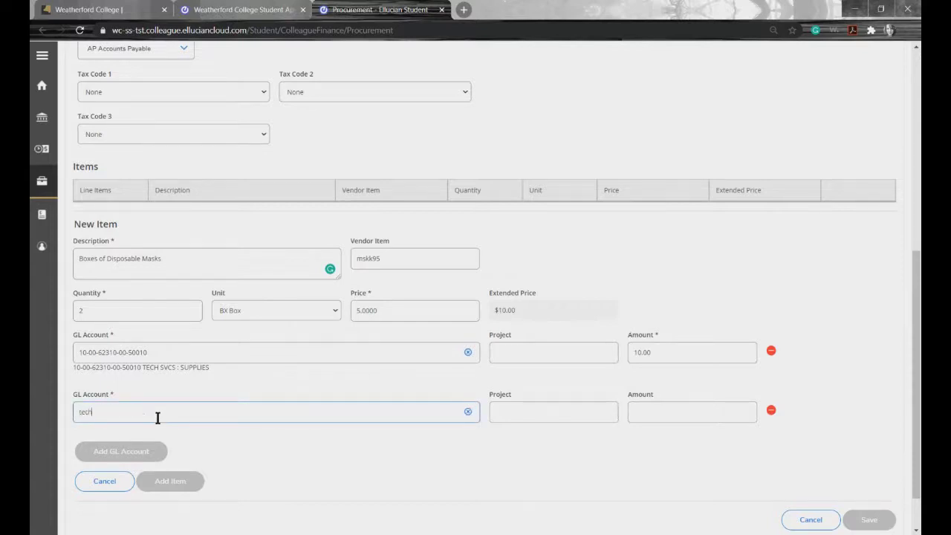
click(152, 477)
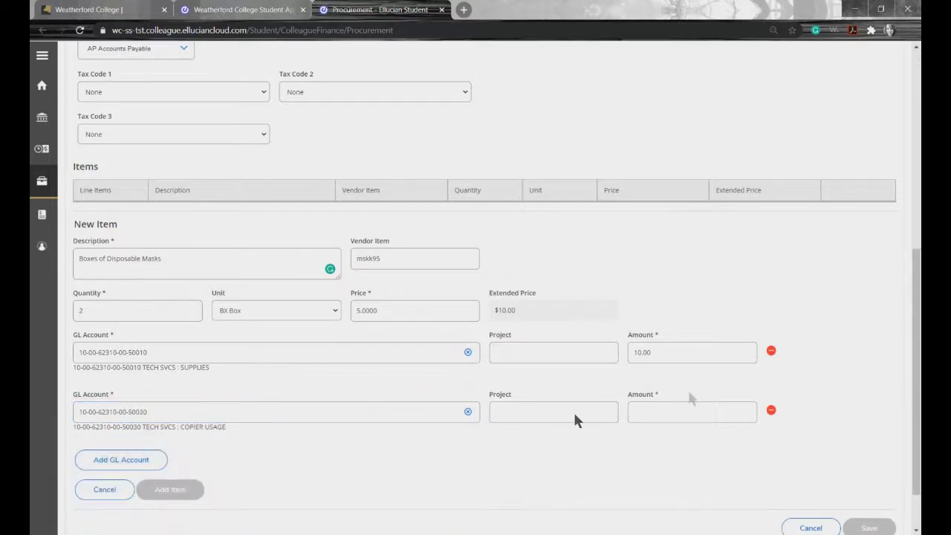
Step: Set both account amounts to 5.00 and add the masks as line item 1
drag(668, 349, 584, 353)
text(5)
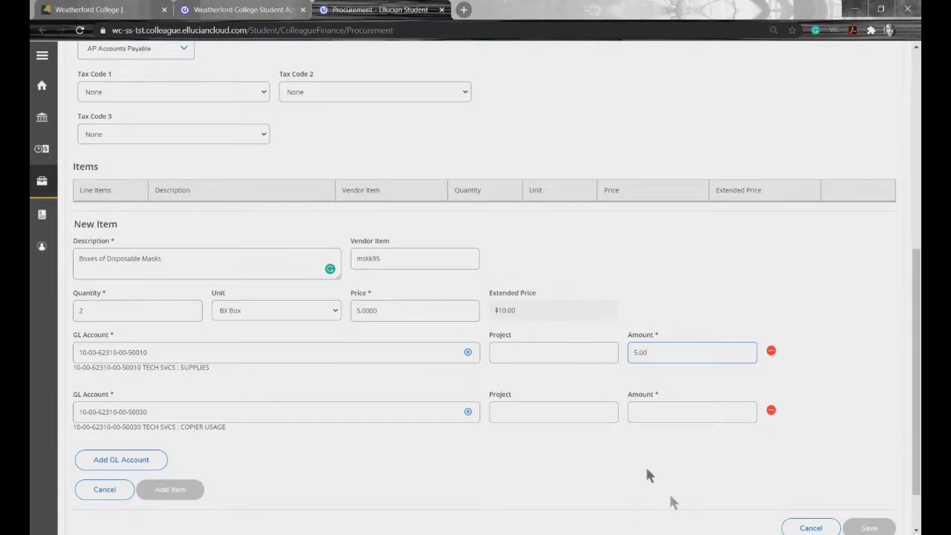
click(644, 414)
text(53.0)
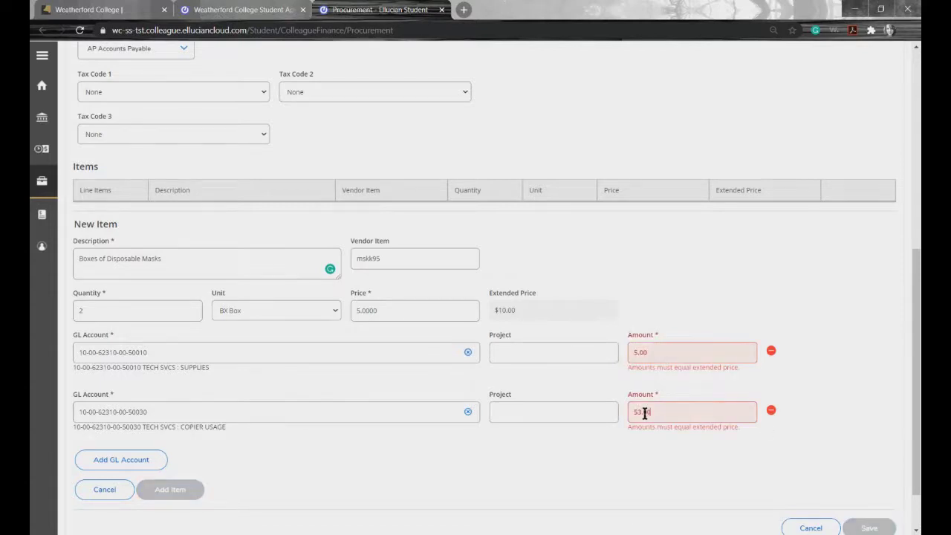
key(BackSpace)
key(BackSpace)
key(BackSpace)
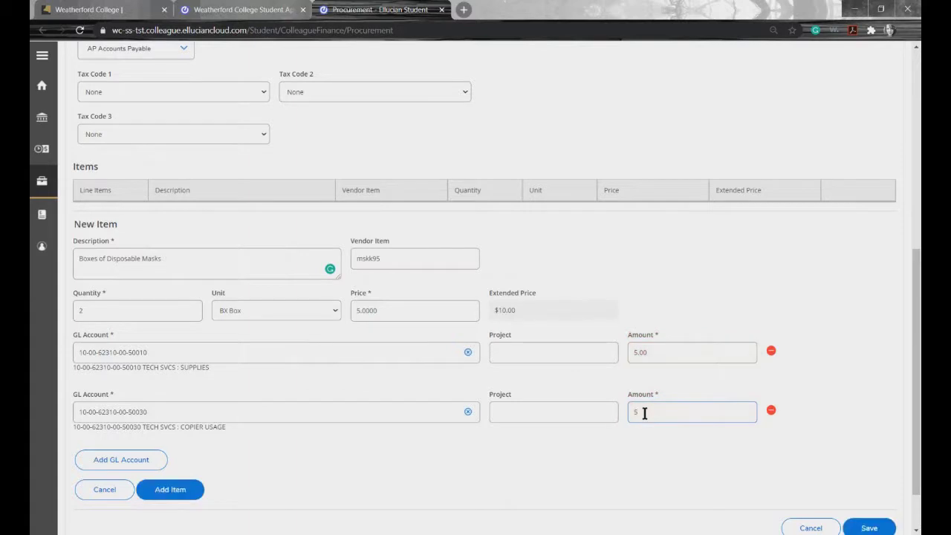
text(.00)
scroll(364, 475, down, 1)
click(181, 432)
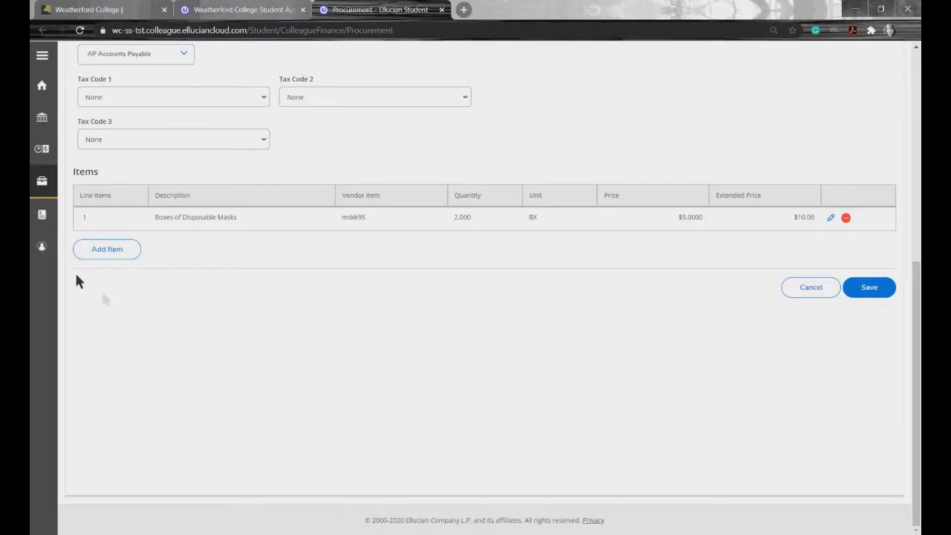
Step: Start line item 2 described 'Boxes of Disposable loves' with vendor item gl4324
click(104, 250)
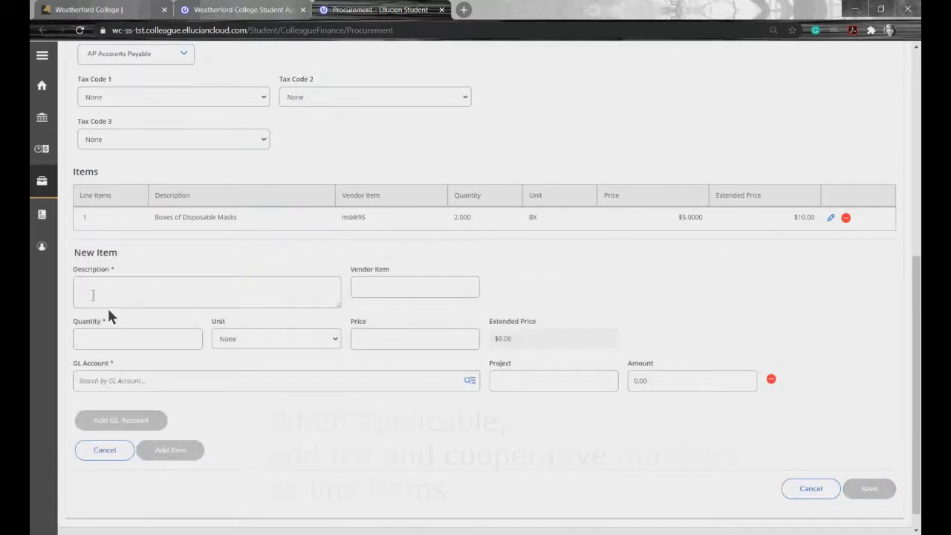
click(92, 293)
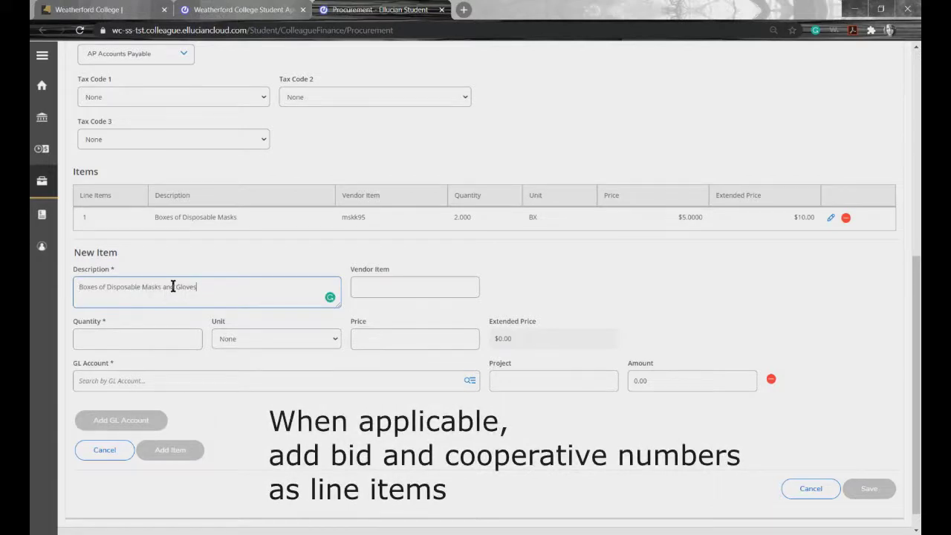
key(BackSpace)
key(BackSpace)
key(BackSpace)
key(BackSpace)
key(BackSpace)
key(BackSpace)
key(BackSpace)
key(BackSpace)
key(BackSpace)
key(BackSpace)
key(BackSpace)
click(386, 292)
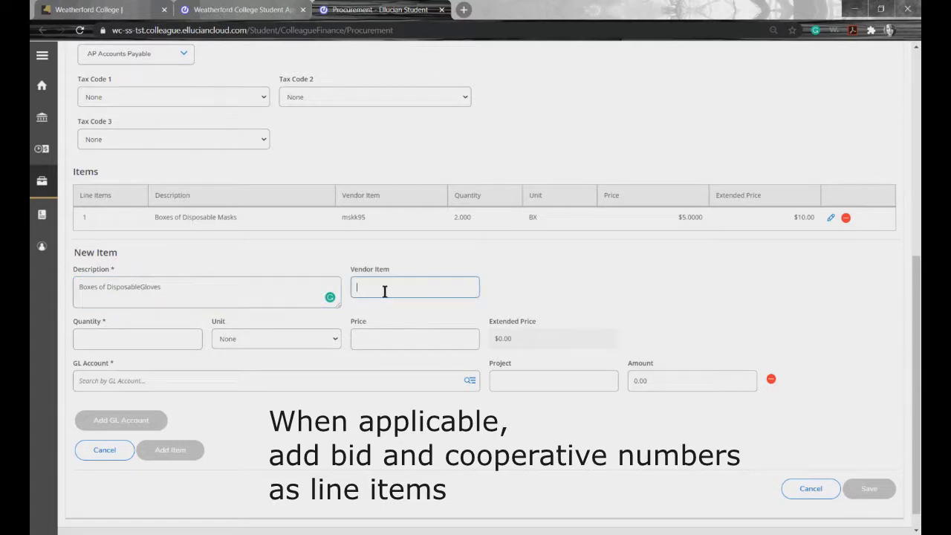
click(142, 289)
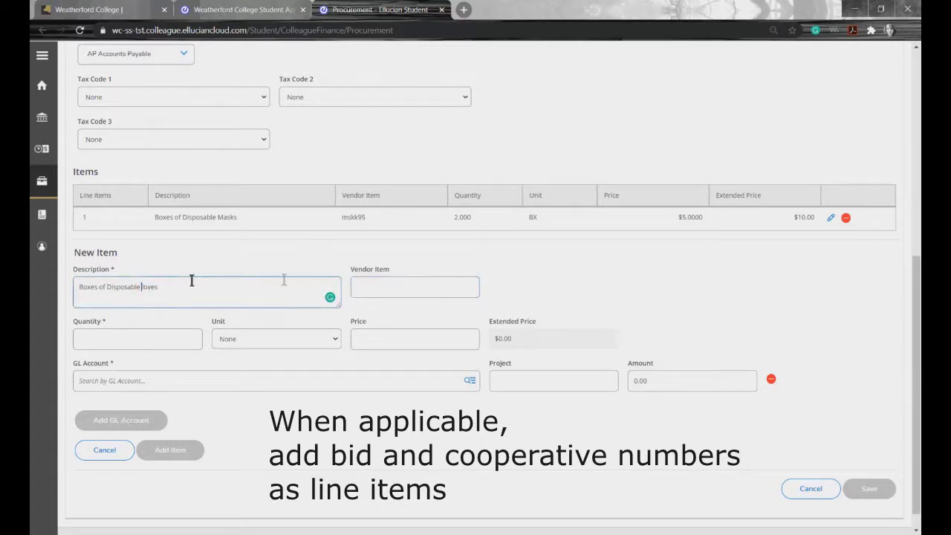
click(375, 288)
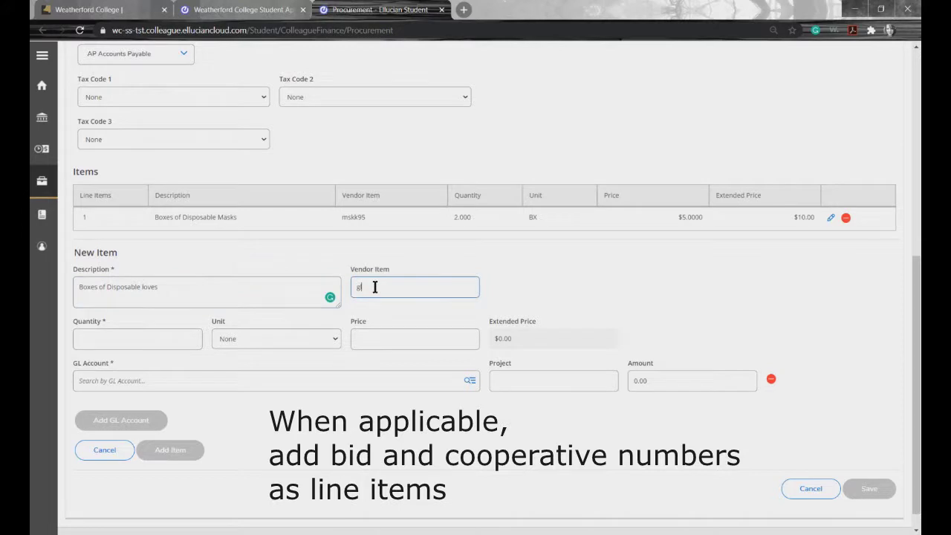
Step: Set 3 BX Box at 3.00 each, charge TECH SVCS : SUPPLIES, and add the item
click(123, 340)
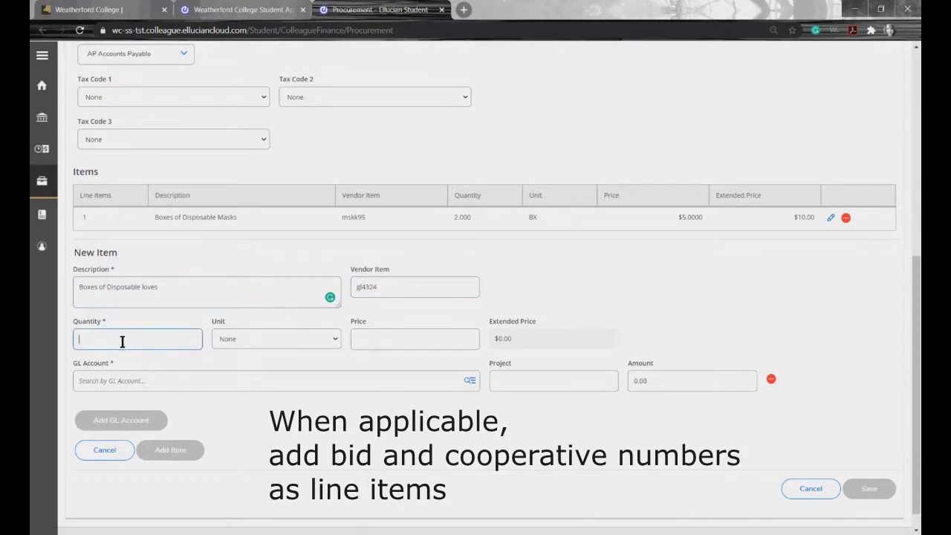
click(312, 342)
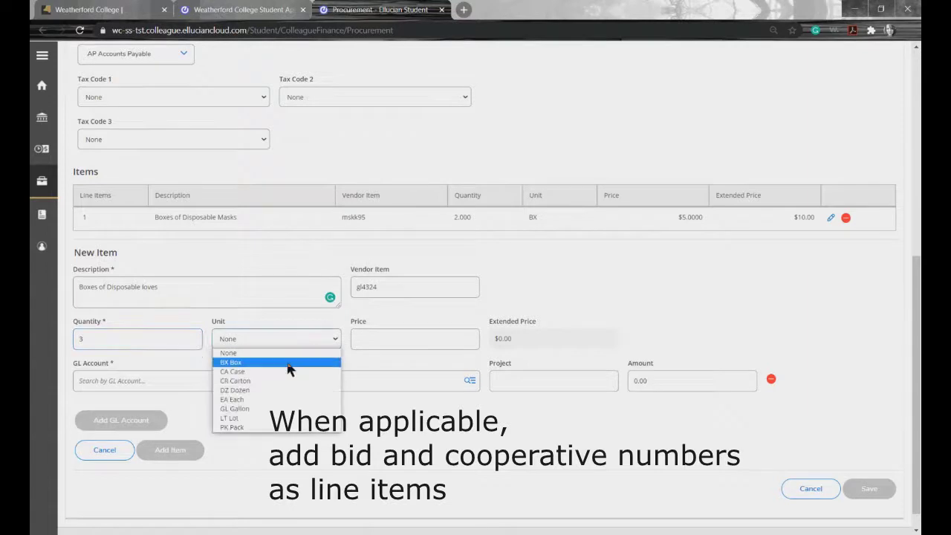
click(290, 363)
click(396, 340)
text(3)
click(292, 384)
text(tech)
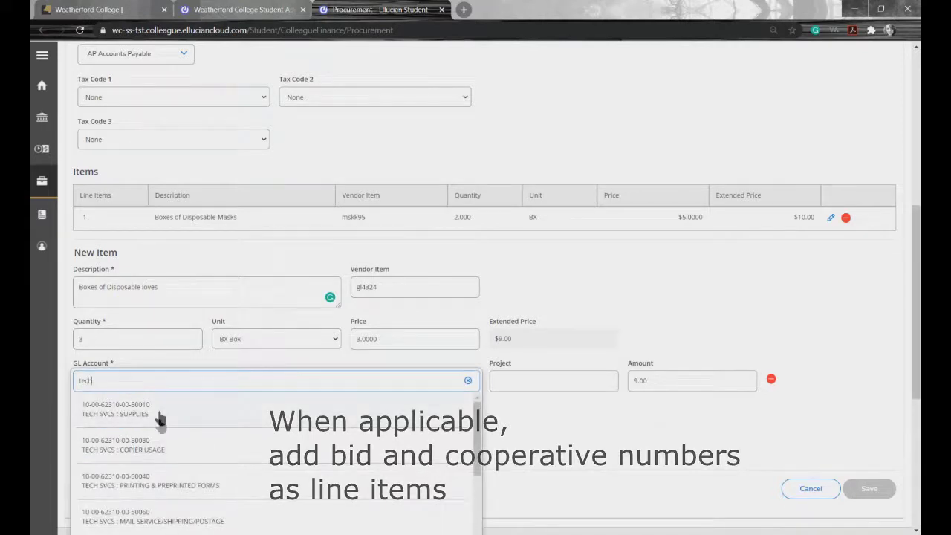
click(158, 411)
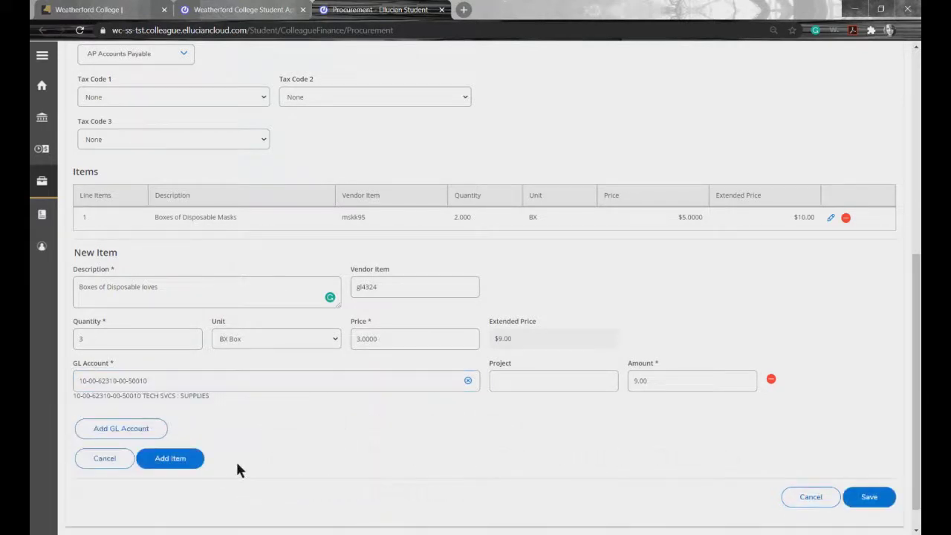
click(170, 458)
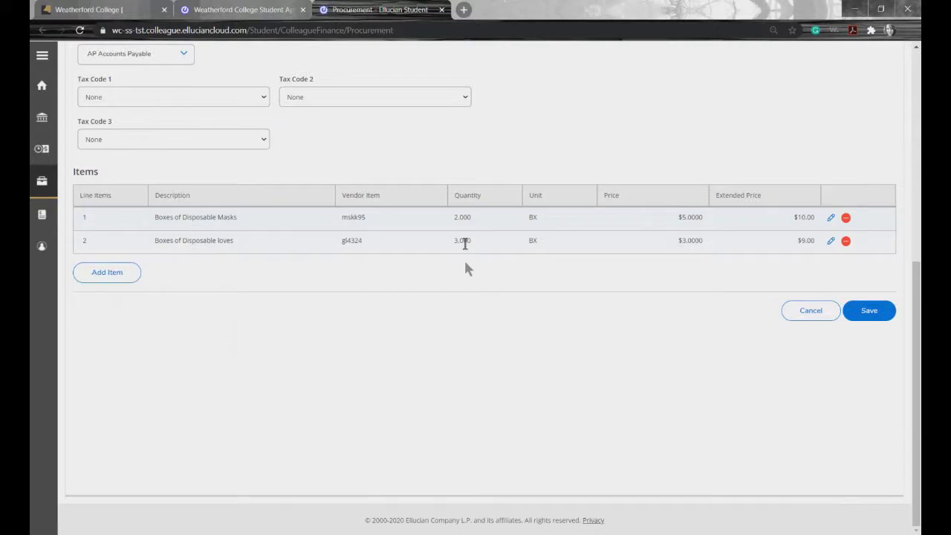
Step: Save requisition 0003053, check its five approvers and $19.00 line items, then reopen it for editing
click(877, 313)
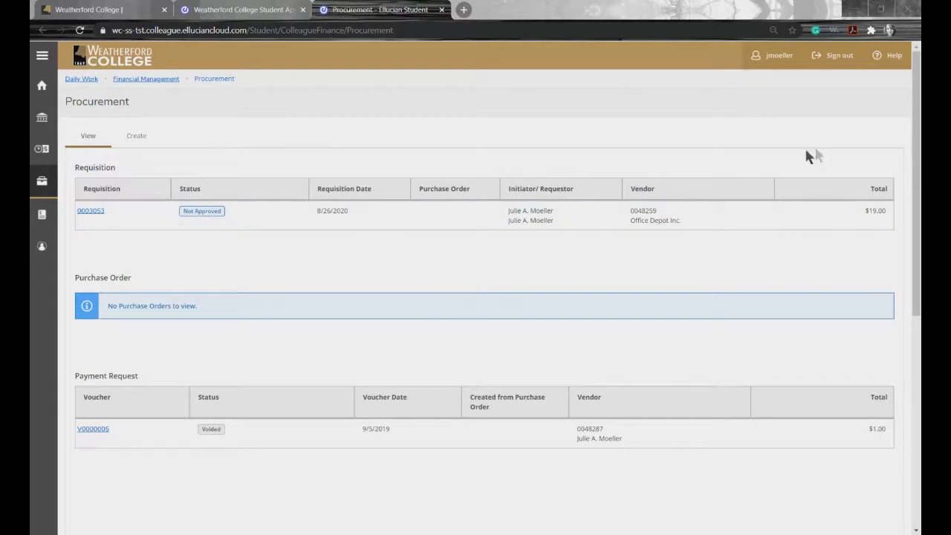
click(99, 216)
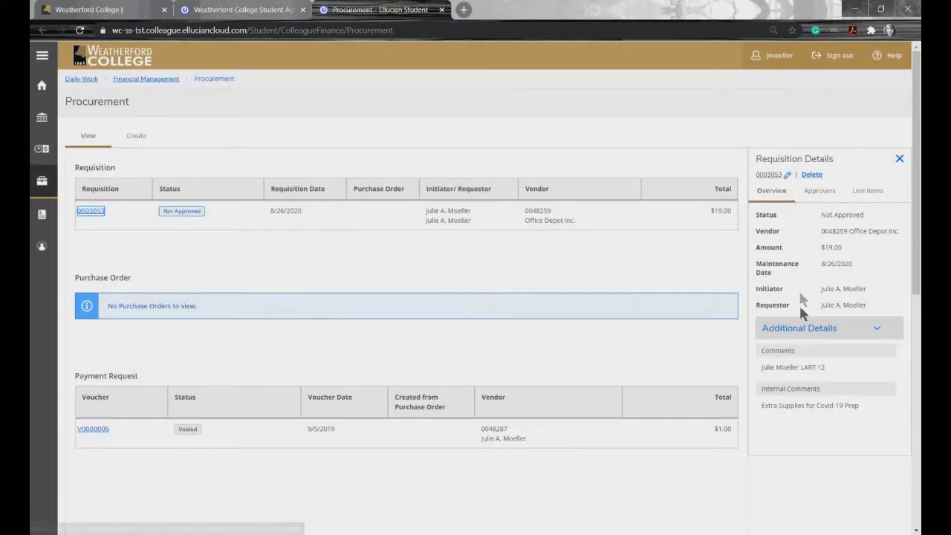
click(826, 194)
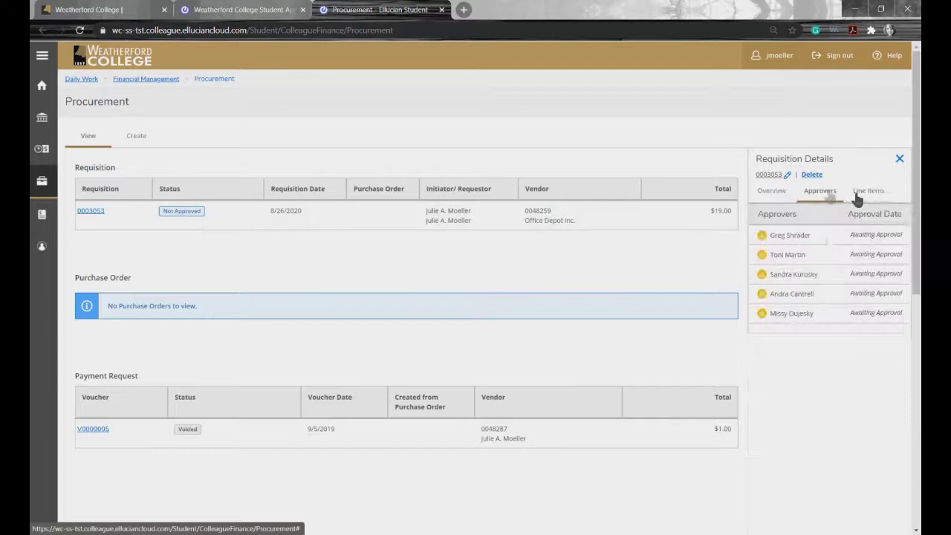
click(867, 199)
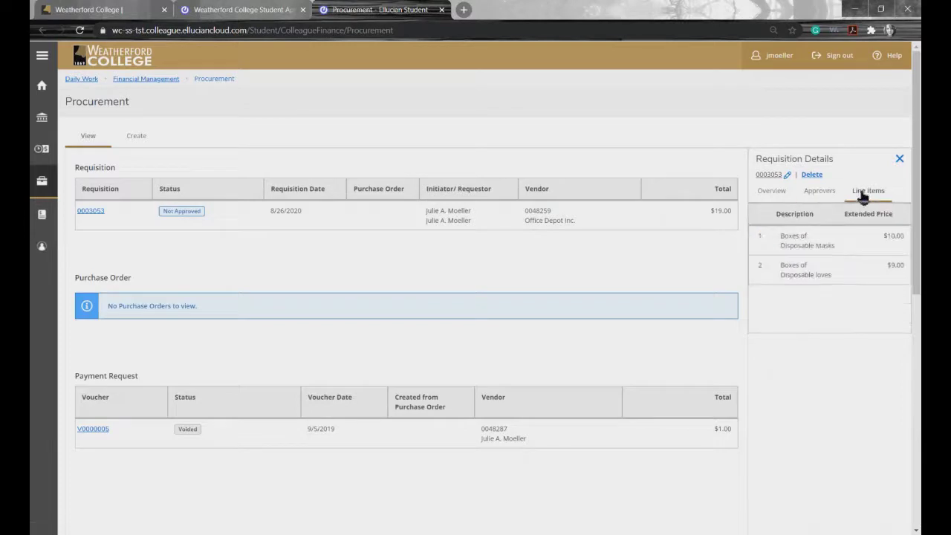
click(824, 199)
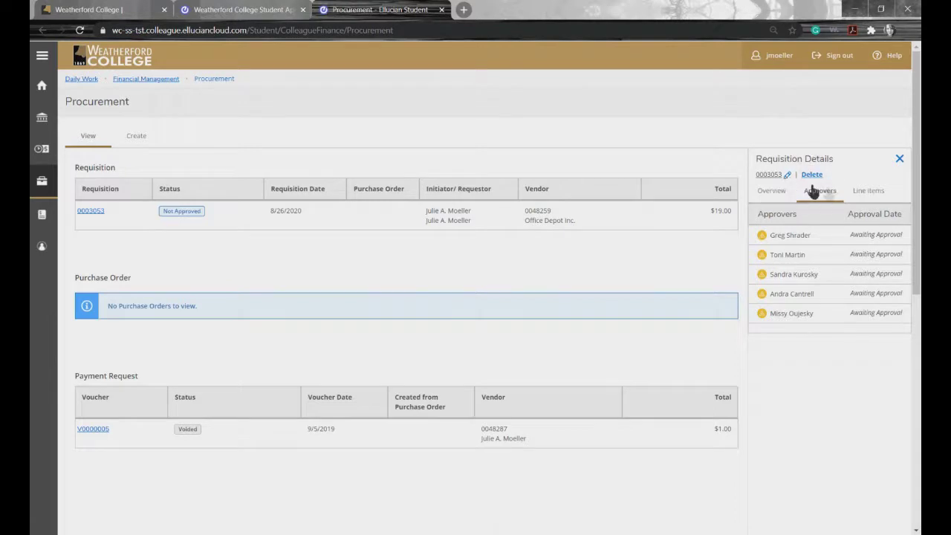
click(788, 176)
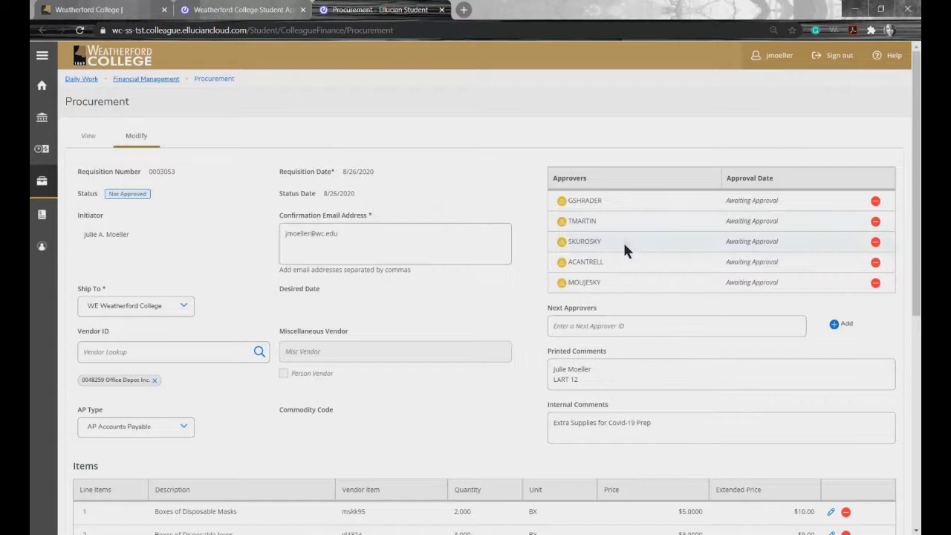
Step: Remove the fourth and fifth approvers so requisition 0003053 keeps only three
click(876, 263)
click(876, 262)
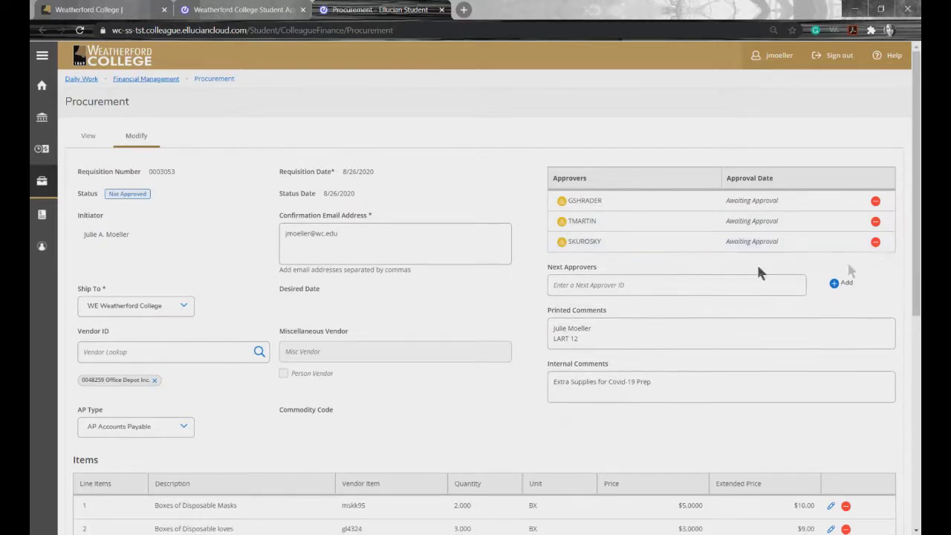
click(618, 287)
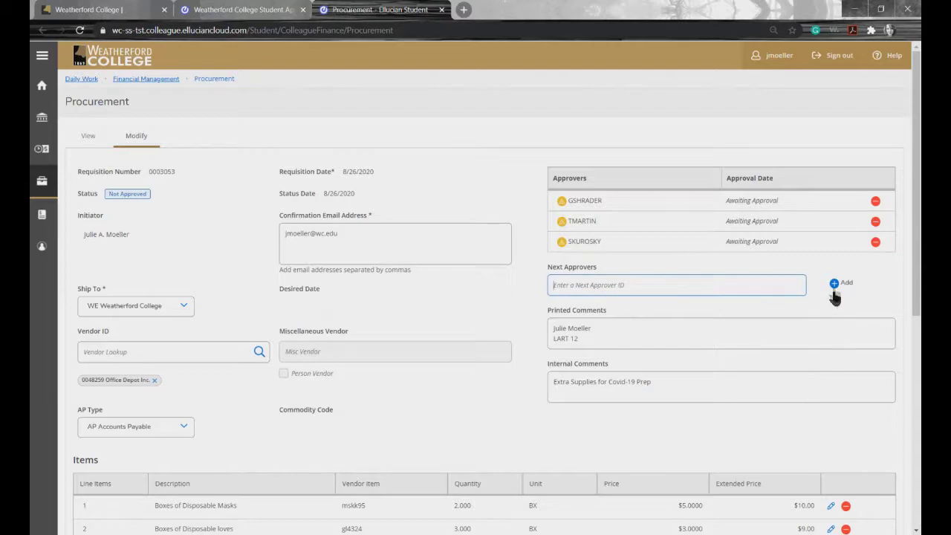
scroll(538, 426, down, 1)
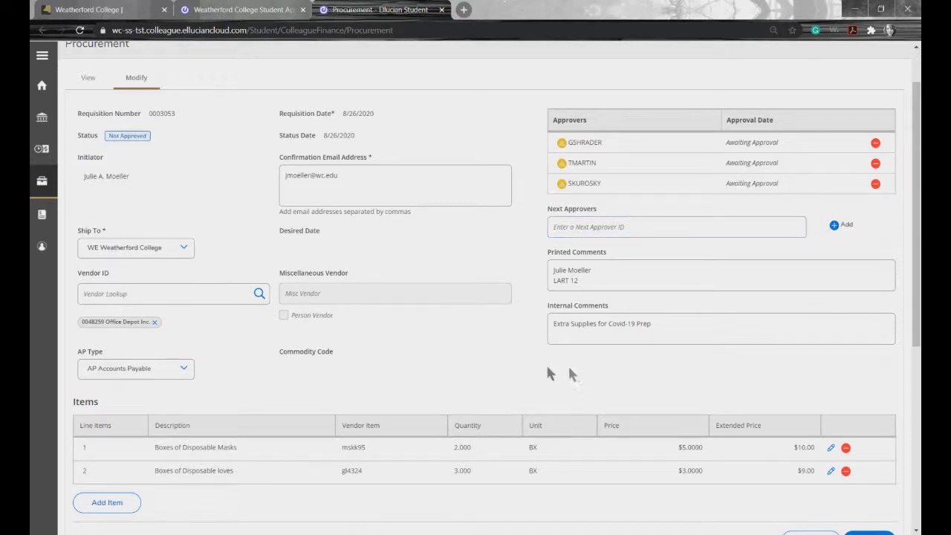
scroll(476, 364, down, 3)
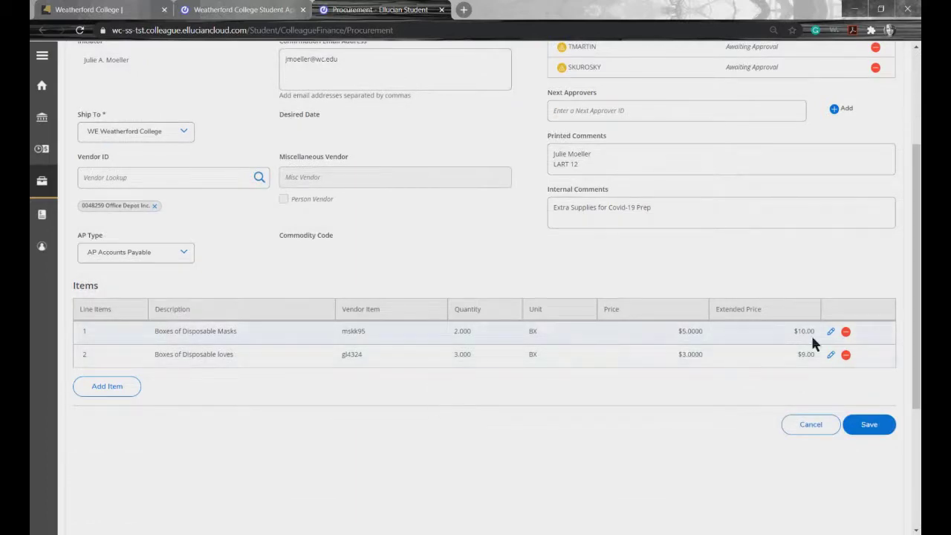
click(831, 332)
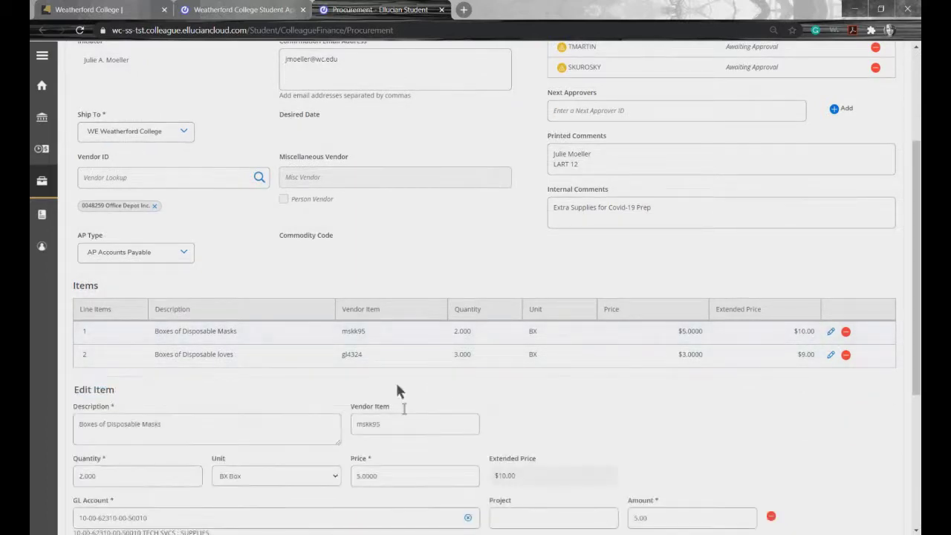
scroll(398, 401, down, 2)
scroll(398, 404, down, 2)
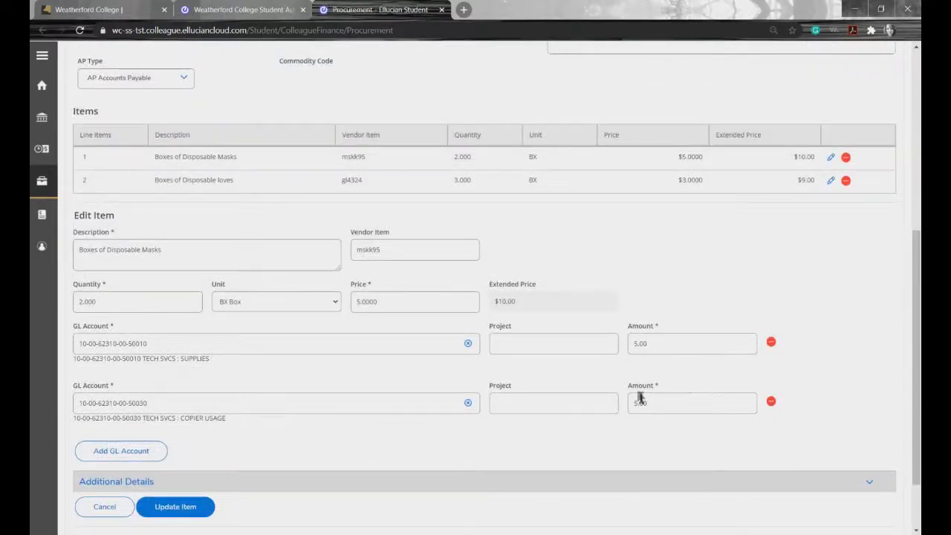
click(771, 402)
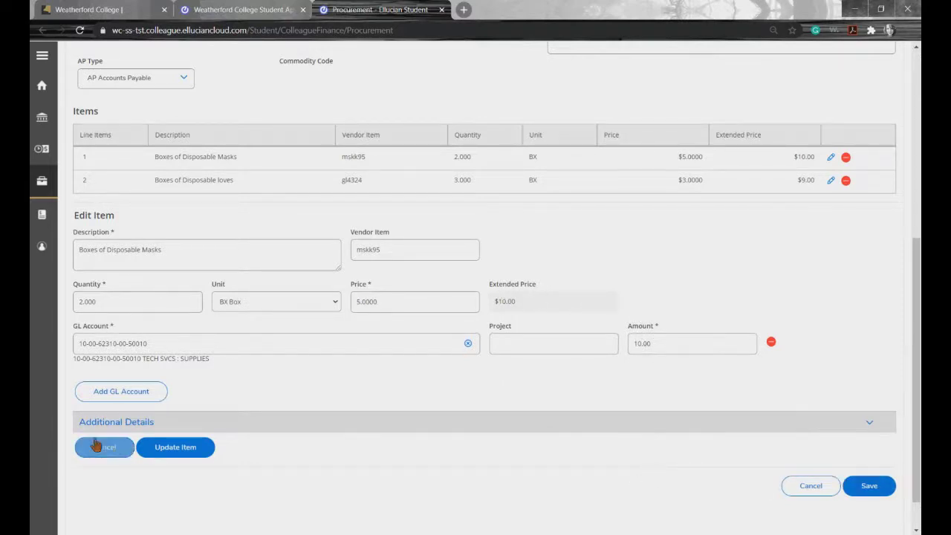
click(175, 446)
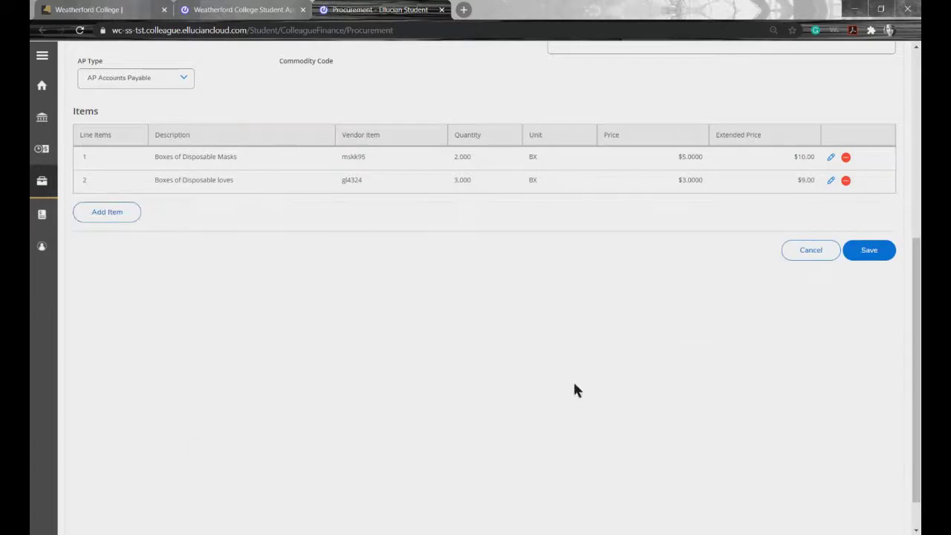
scroll(595, 393, up, 2)
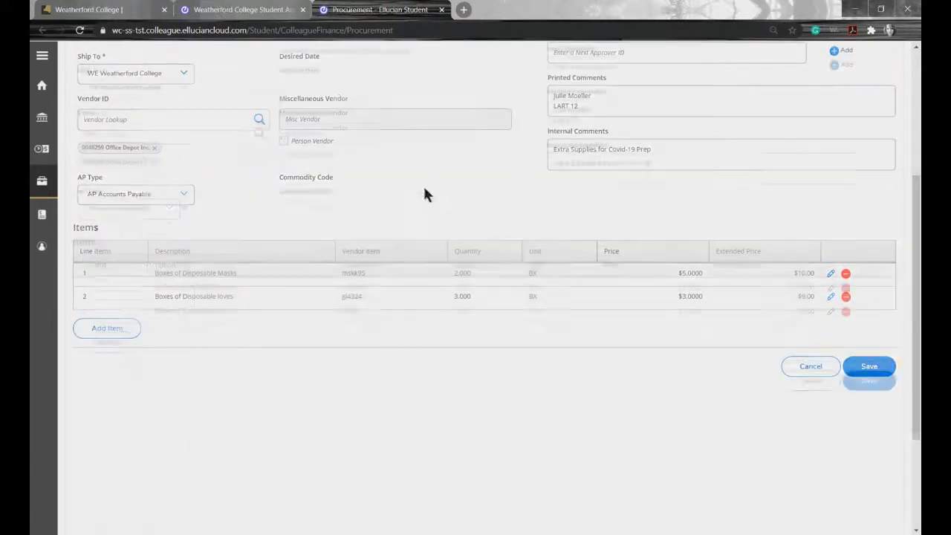
scroll(423, 186, up, 2)
Step: Save requisition 0003053 and verify it now shows three approvers and a $19.00 total
click(869, 484)
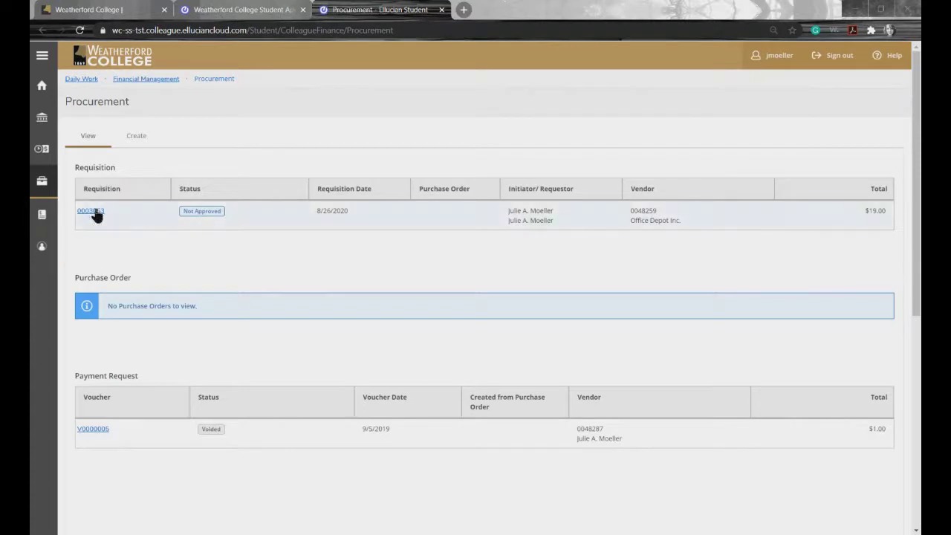
click(92, 212)
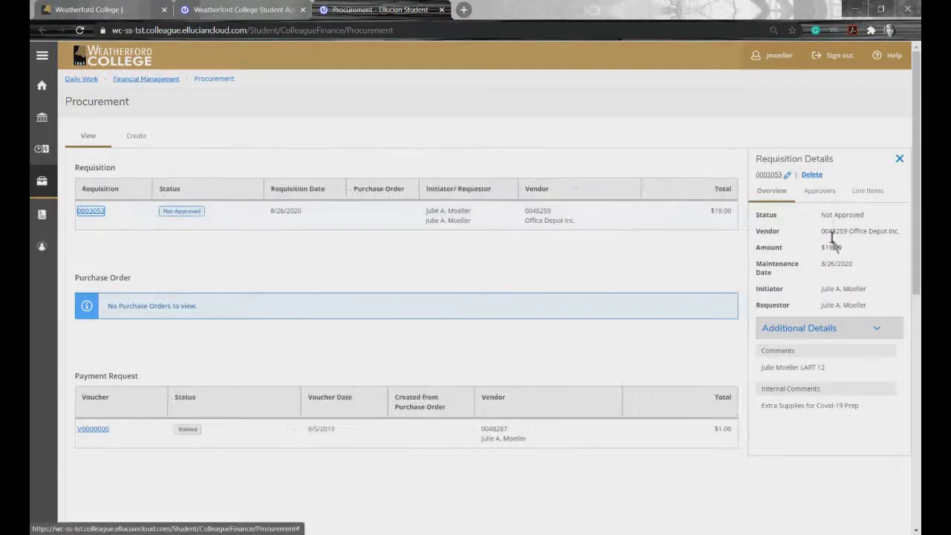
click(821, 193)
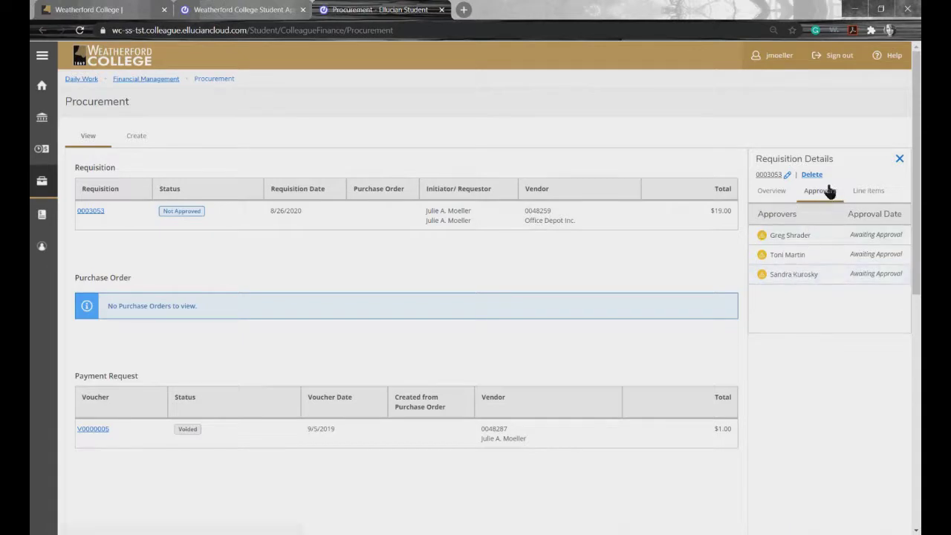
click(775, 194)
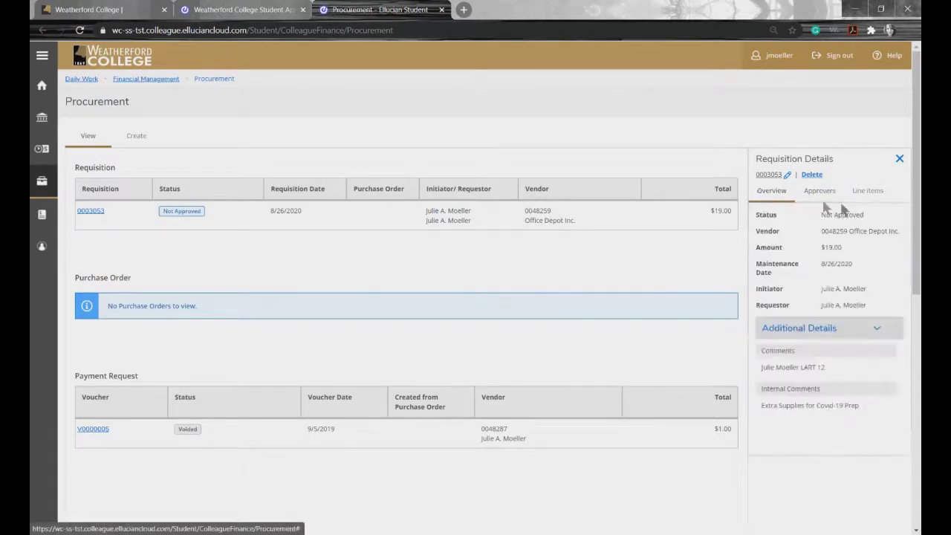
click(862, 195)
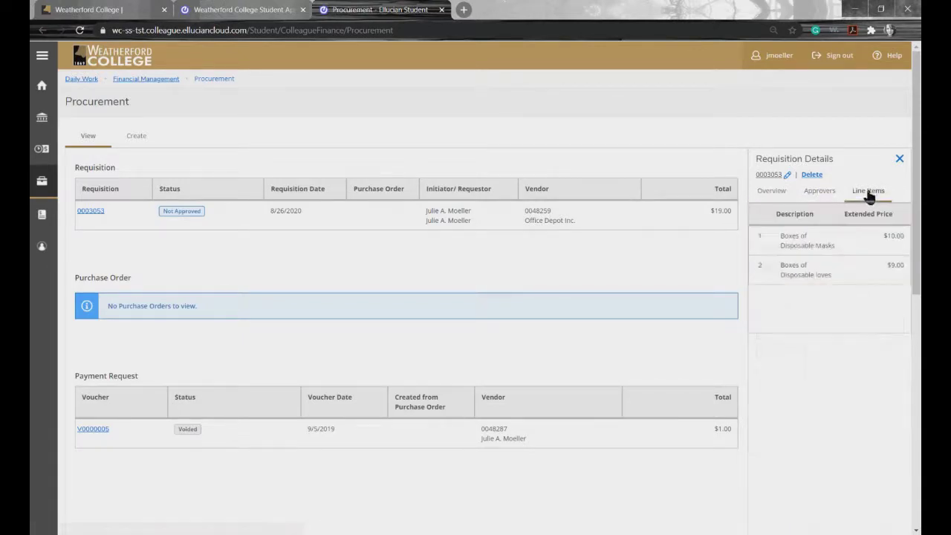
click(818, 197)
click(773, 192)
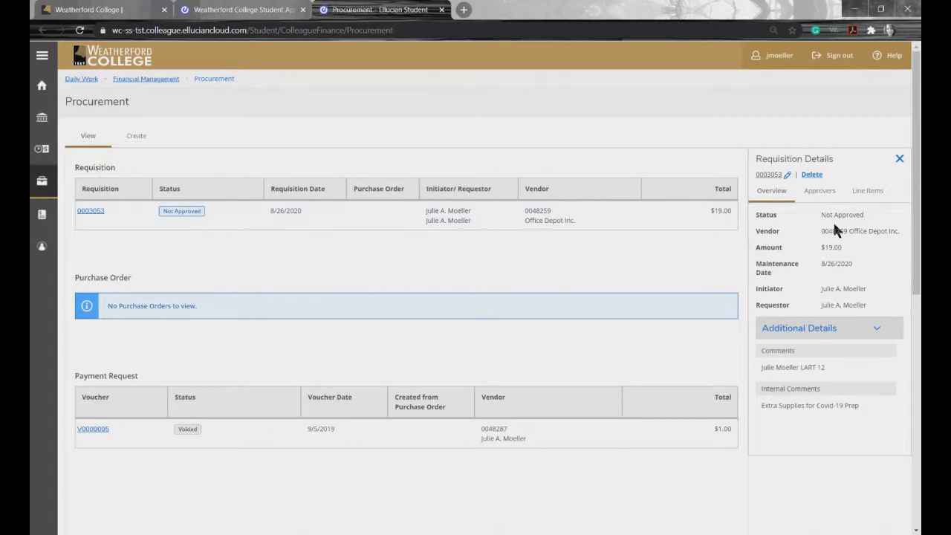
Step: Delete requisition 0003053 and confirm the deletion
click(815, 174)
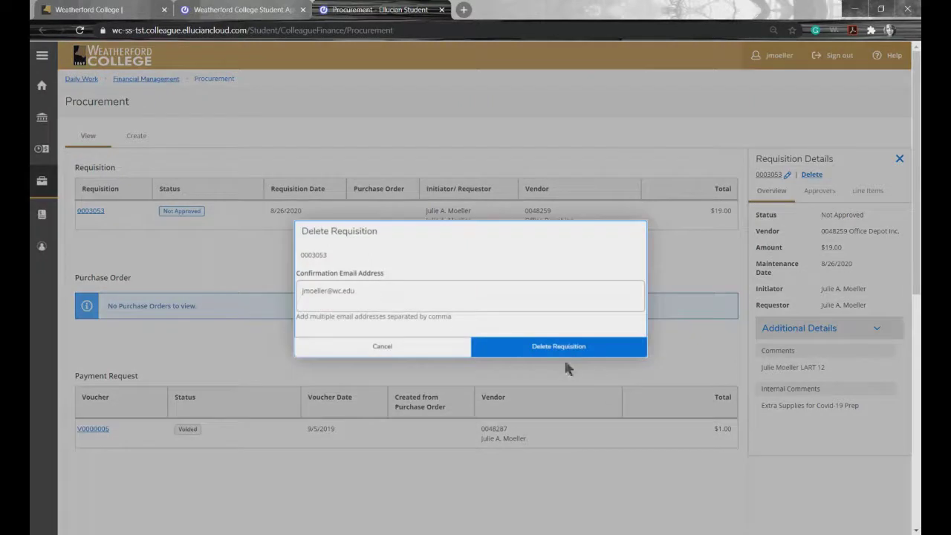
click(527, 353)
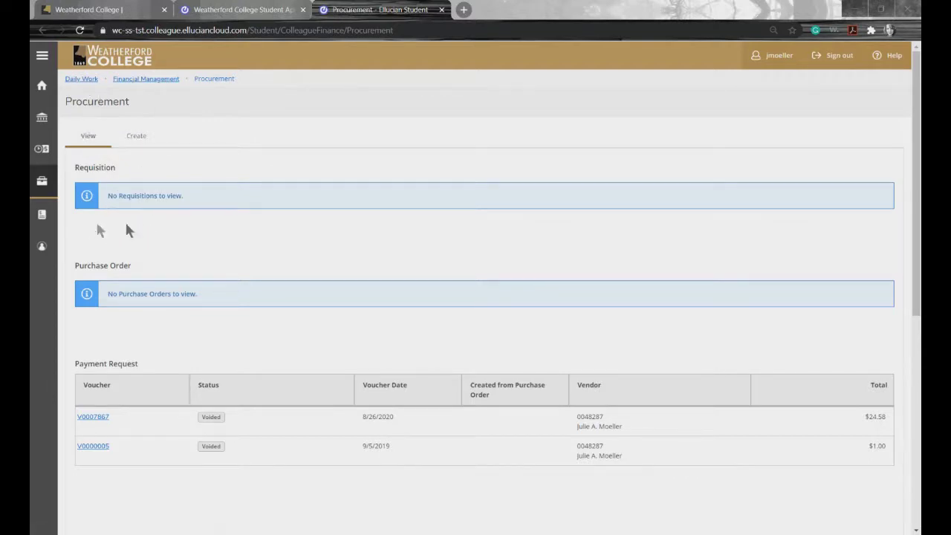
Step: Create a new Payment Request document with invoice number IV45775
click(142, 140)
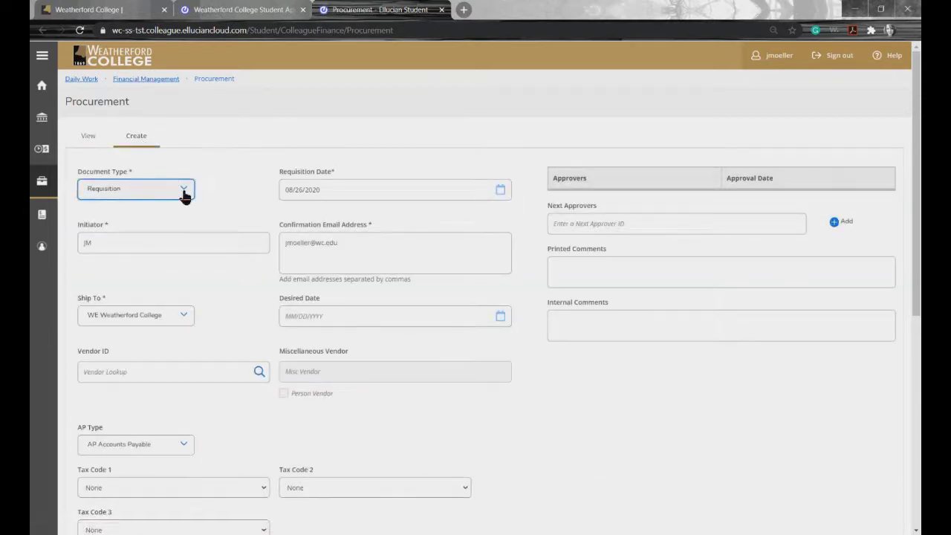
click(182, 194)
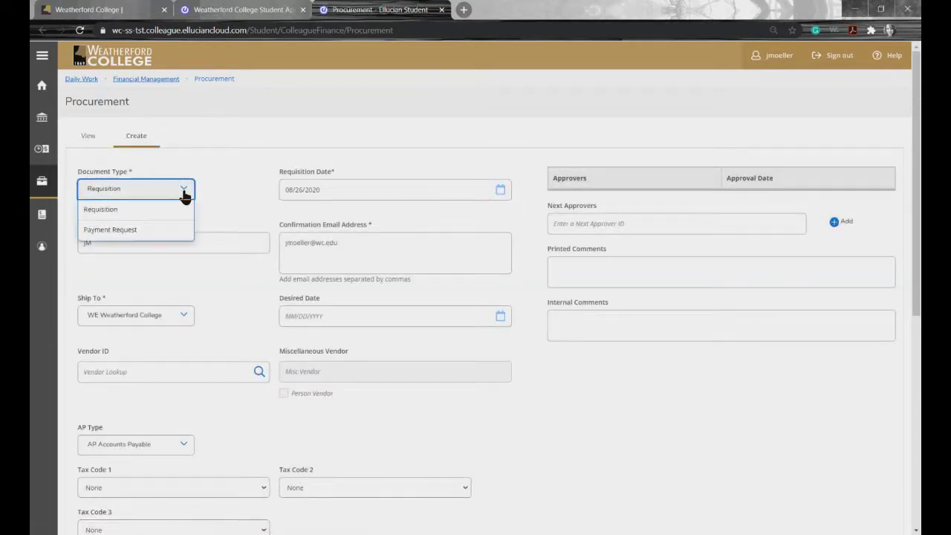
click(142, 237)
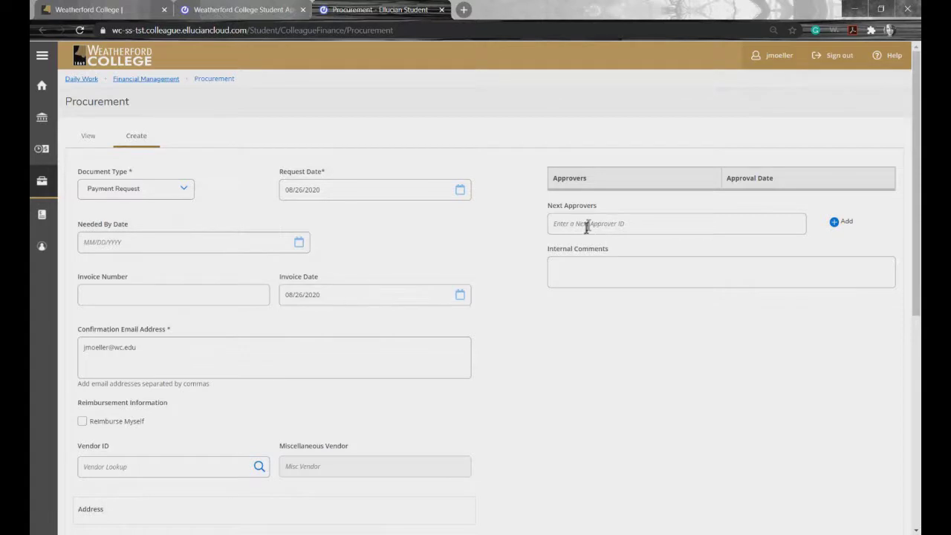
click(147, 294)
click(119, 322)
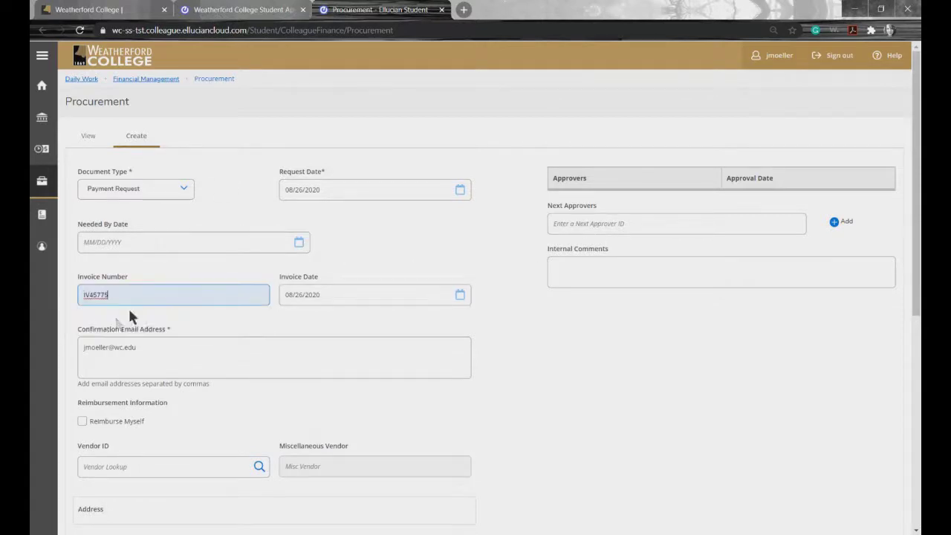
click(333, 295)
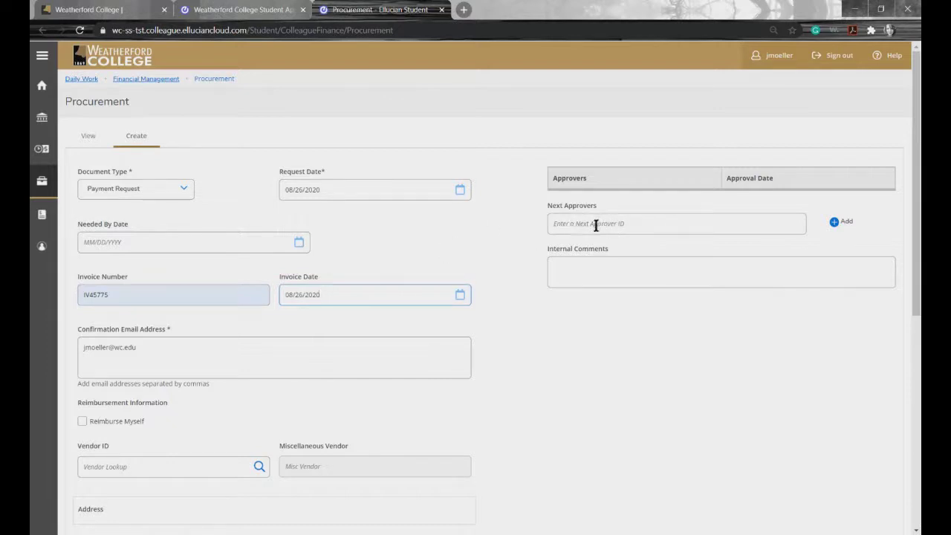
Step: Add three approver IDs to the payment request's Next Approvers list
click(595, 226)
key(Return)
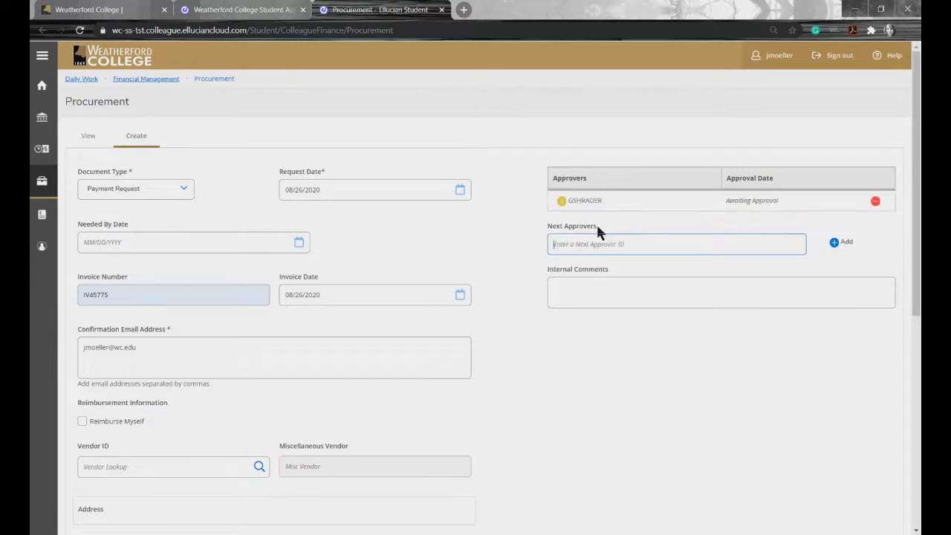
key(Return)
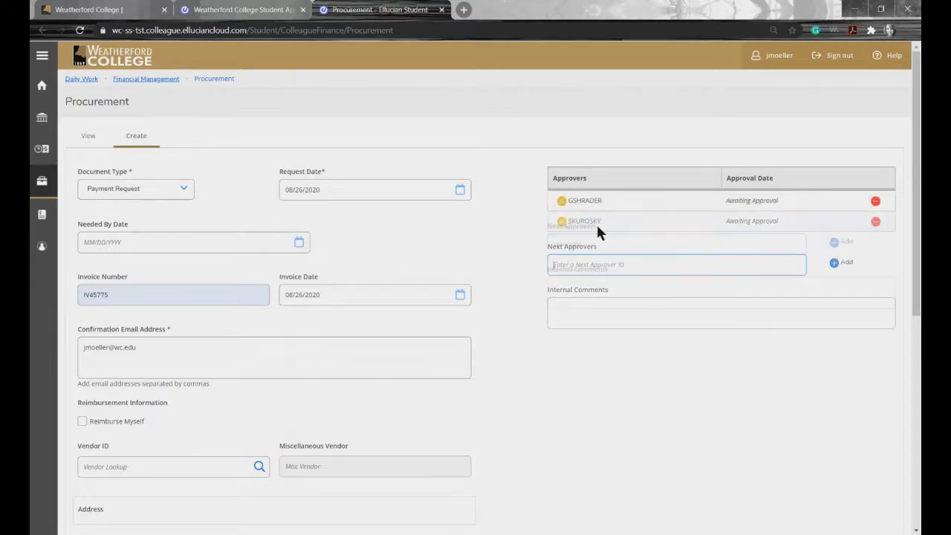
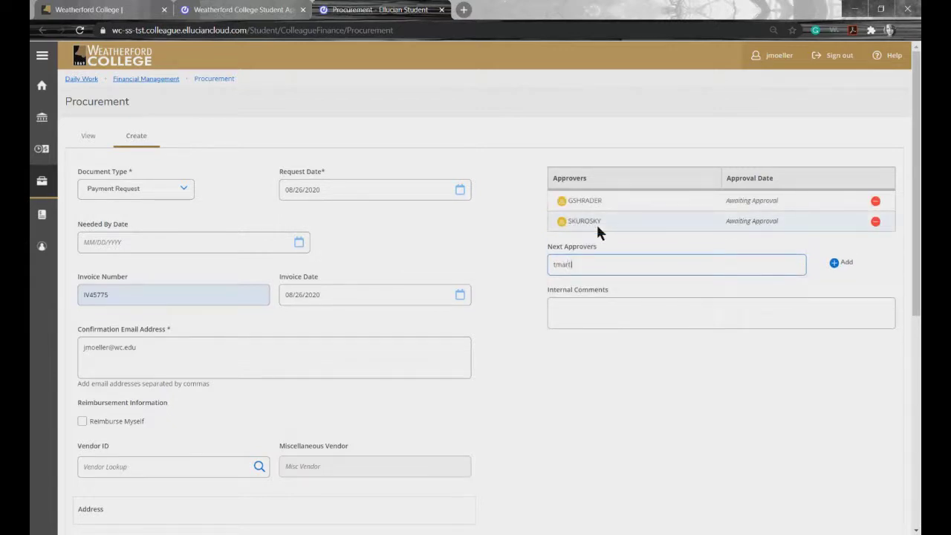
key(Return)
Step: Add internal comment 'WCWC Travel for training sessions' and enable Reimburse Myself
click(588, 329)
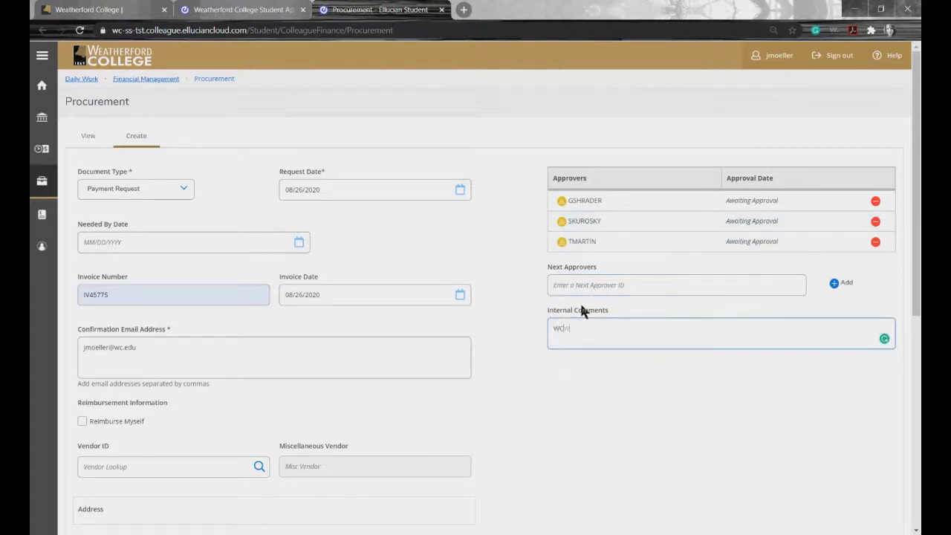
text(WCWC Travel for training sessions)
click(83, 422)
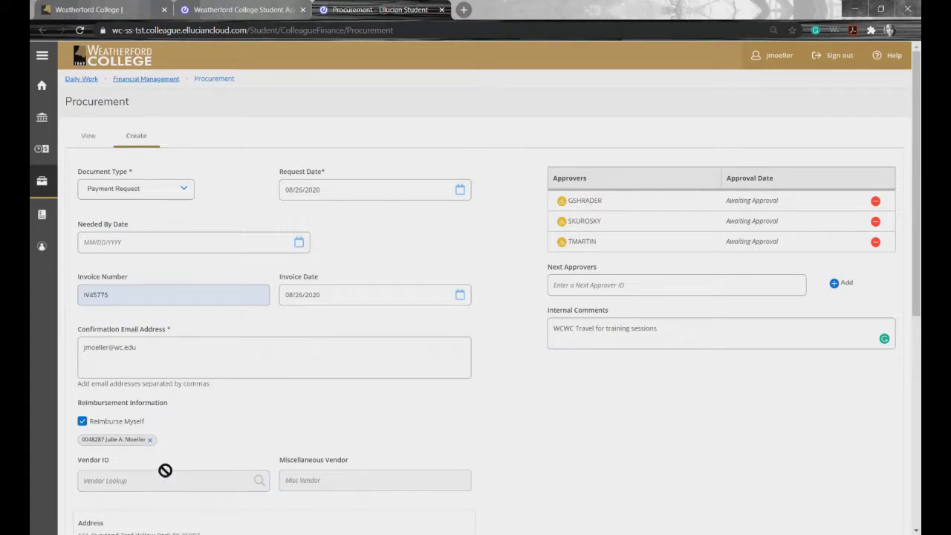
click(82, 422)
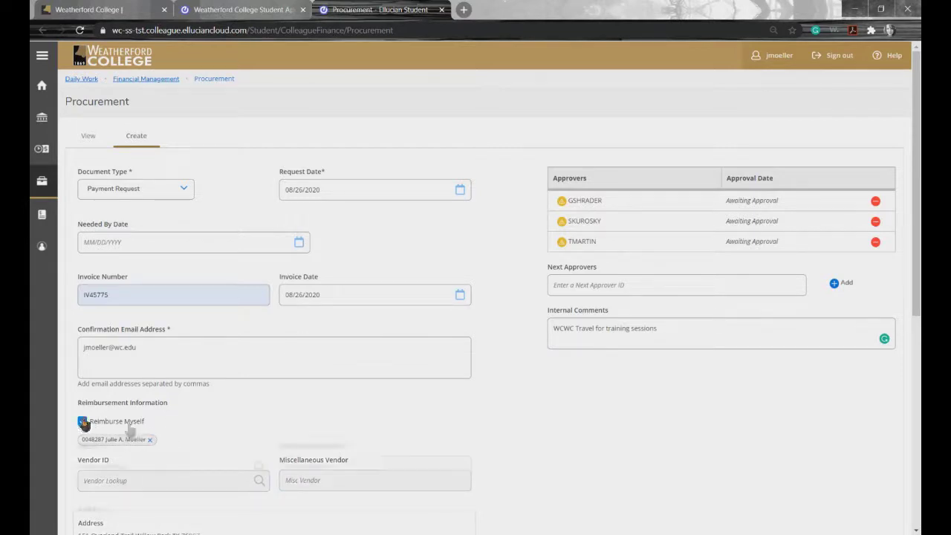
click(106, 466)
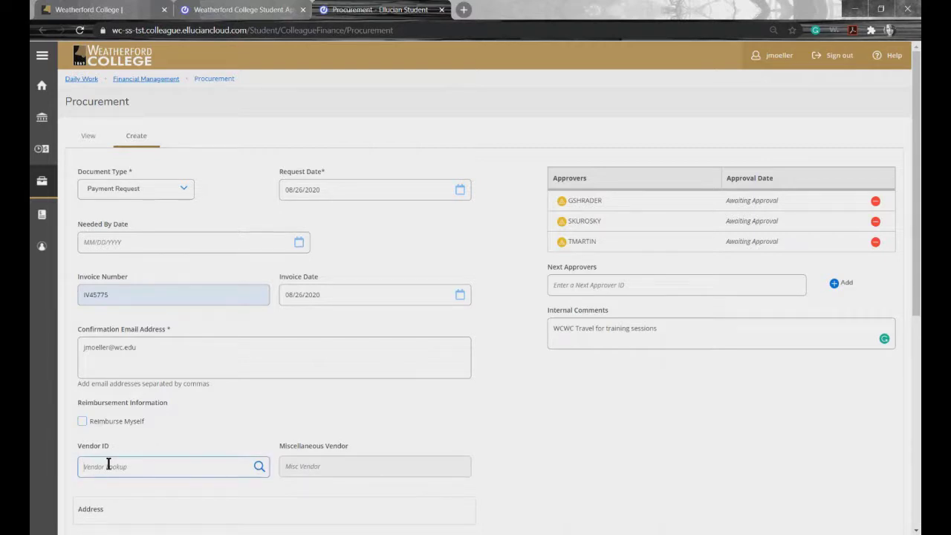
text(shrader)
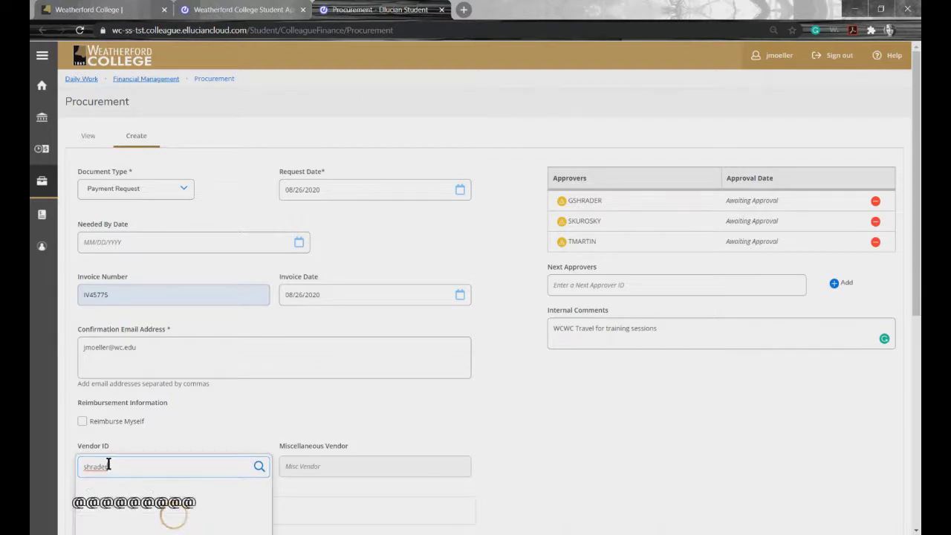
click(118, 492)
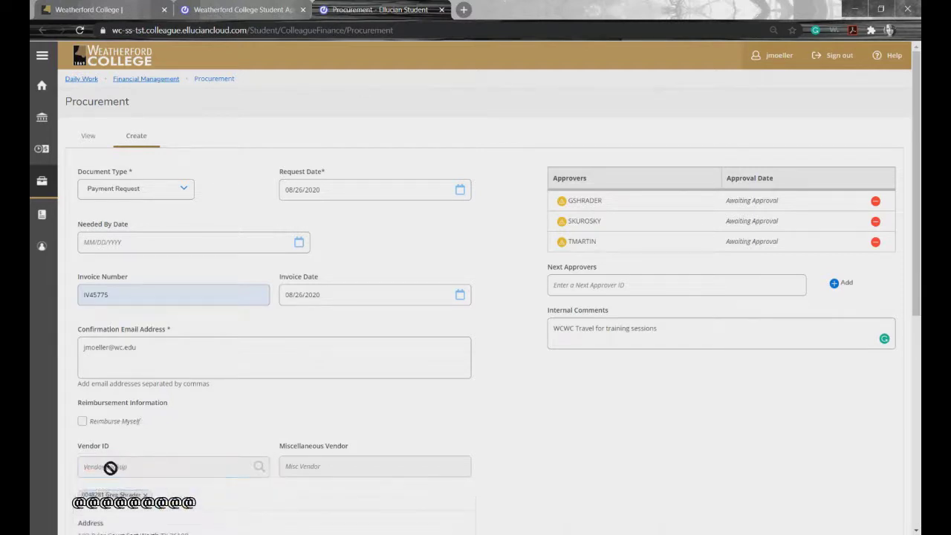
click(145, 495)
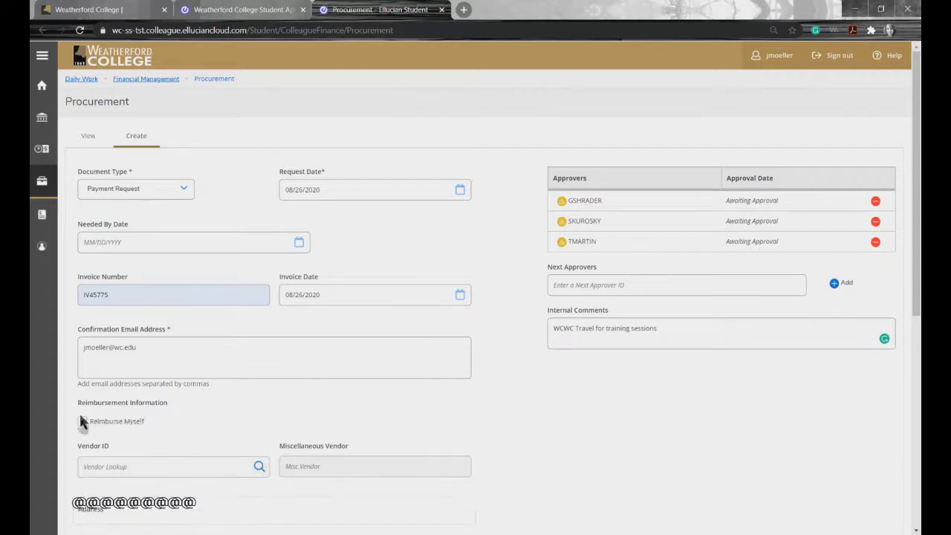
click(83, 421)
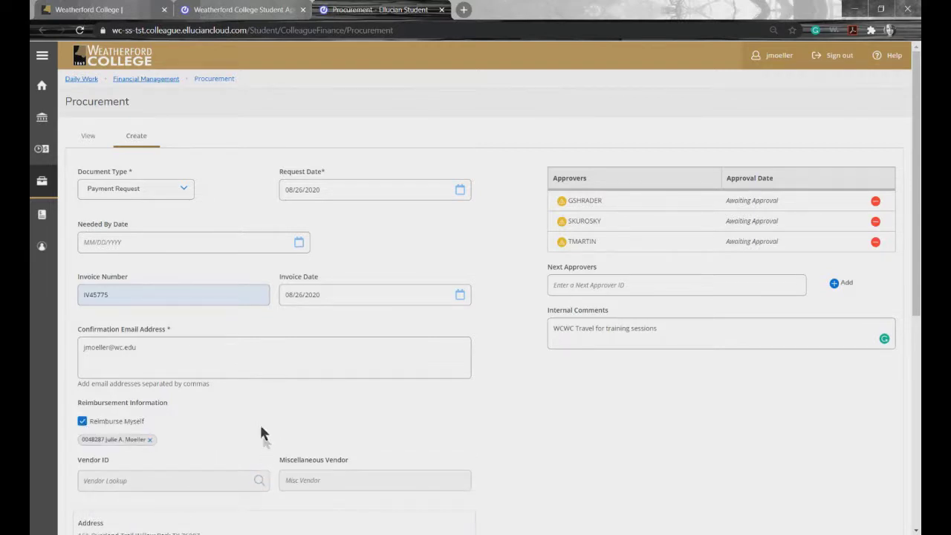
Step: Start a Mileage Reimbursement line item with quantity 1 at $49.88
scroll(587, 439, down, 5)
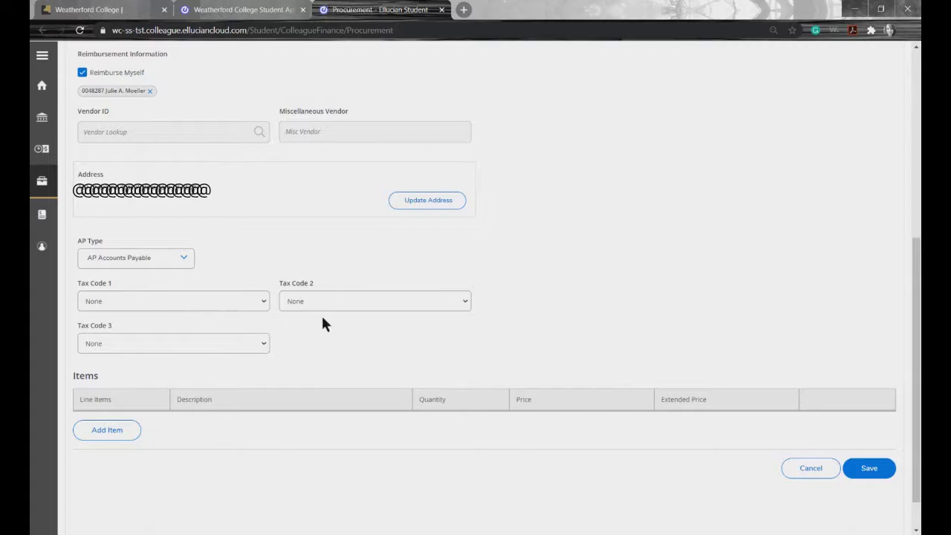
click(120, 443)
click(125, 475)
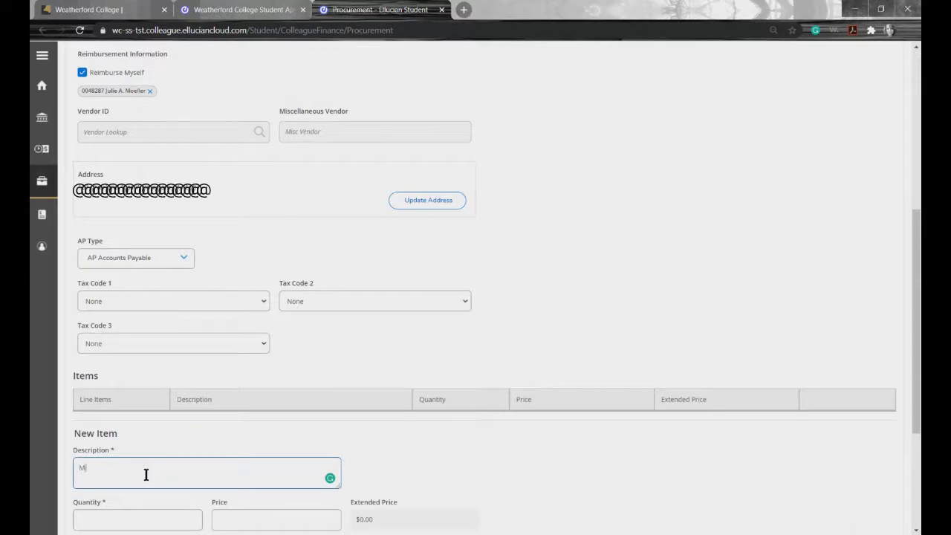
text(Me)
key(BackSpace)
text(ileage Reimbursement)
click(129, 516)
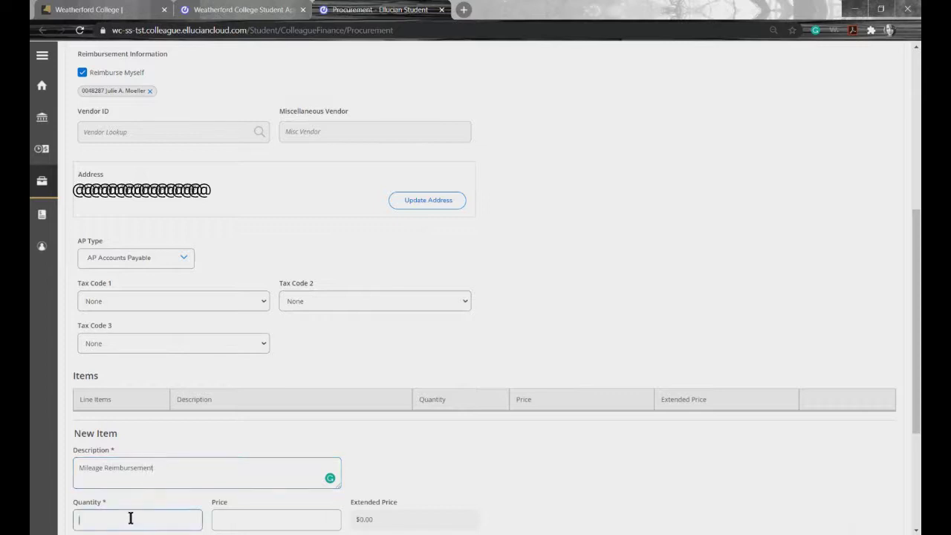
click(238, 522)
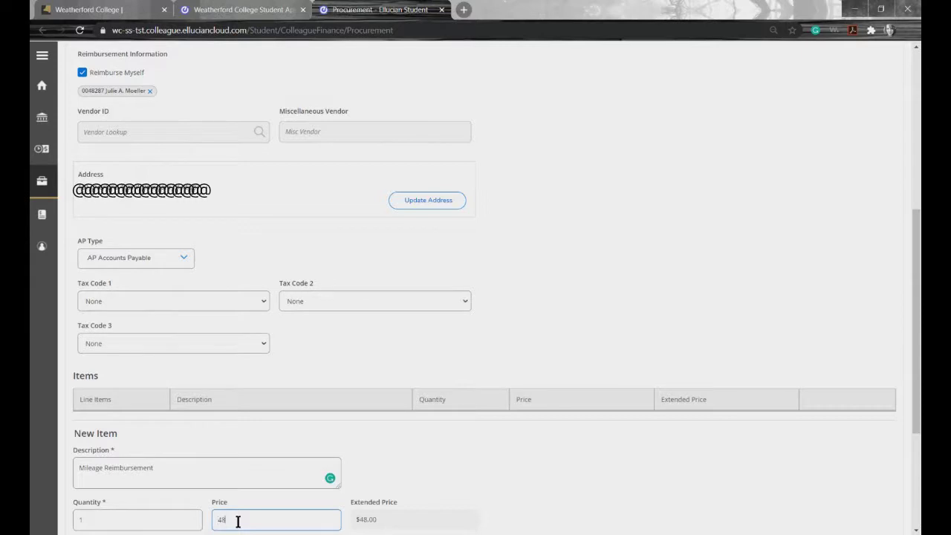
text(48)
key(BackSpace)
text(9)
key(BackSpace)
key(BackSpace)
scroll(238, 520, down, 3)
click(179, 389)
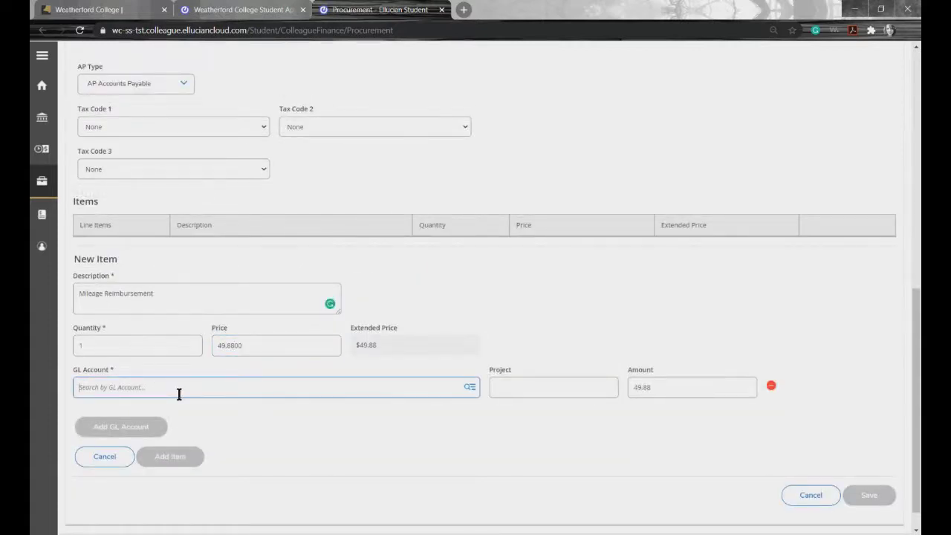
text(travel)
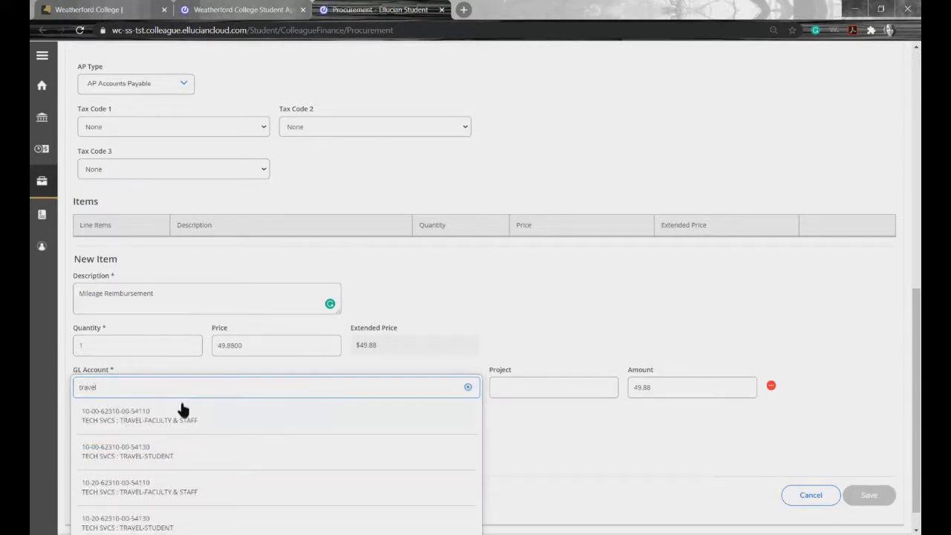
click(170, 429)
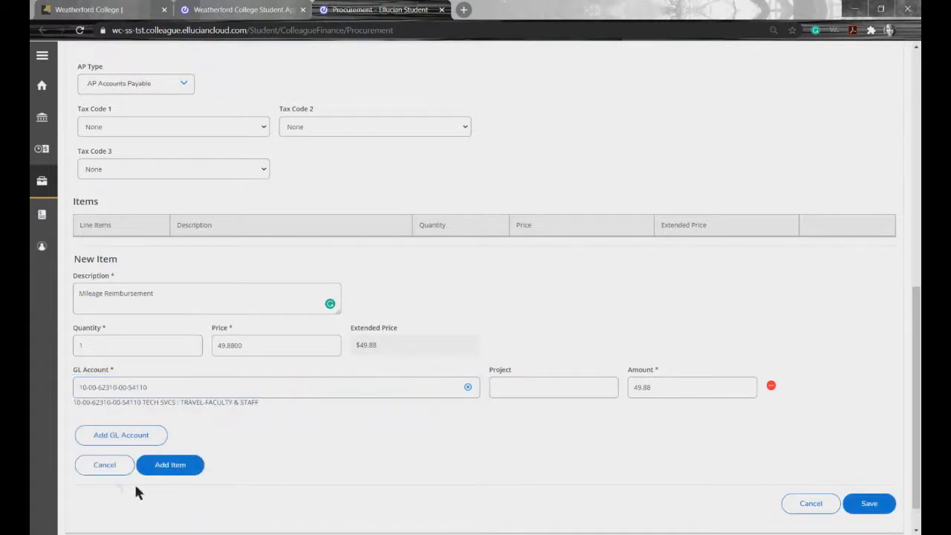
click(174, 465)
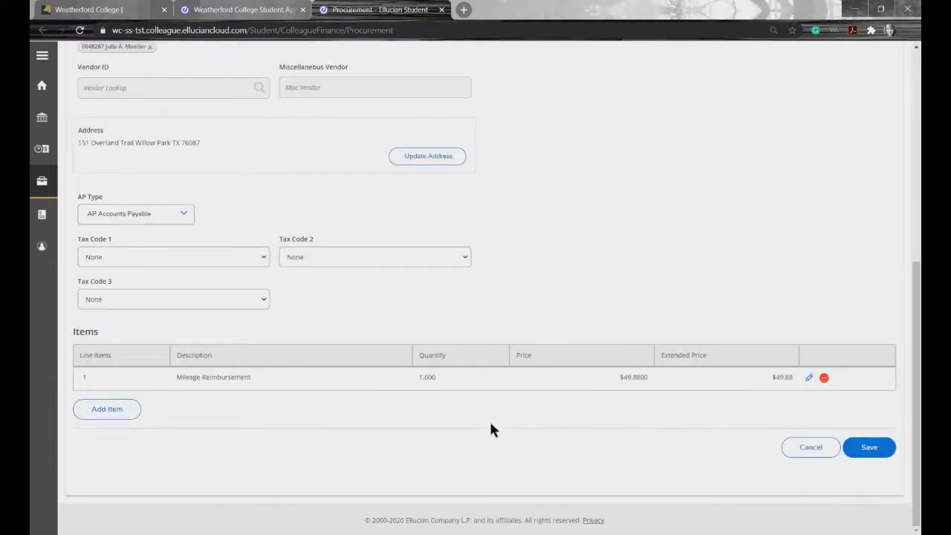
Step: Save the mileage payment request as voucher V0007868
scroll(492, 413, up, 5)
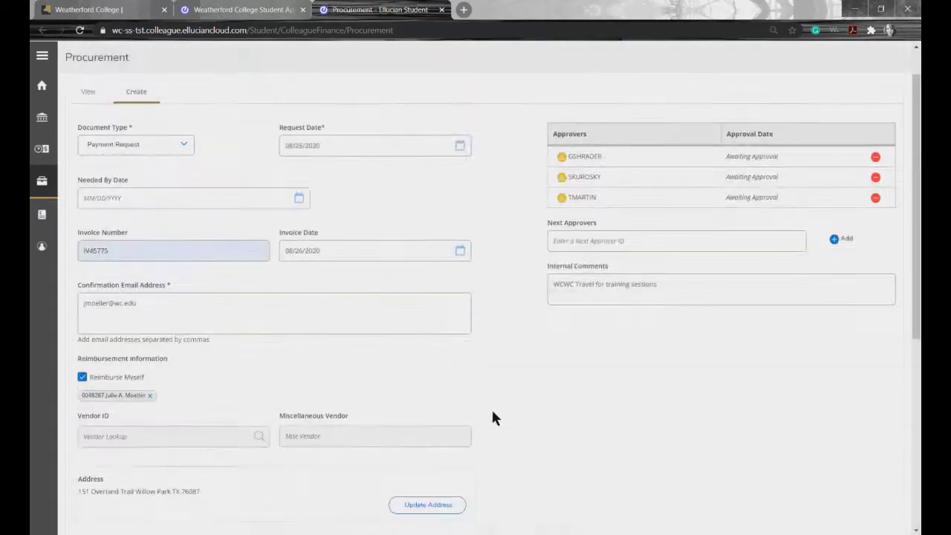
scroll(493, 418, down, 5)
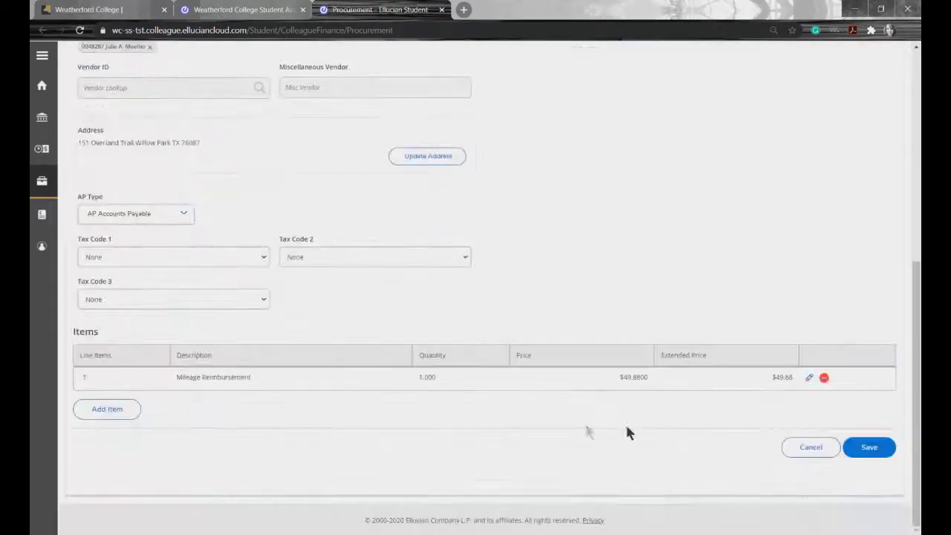
click(865, 453)
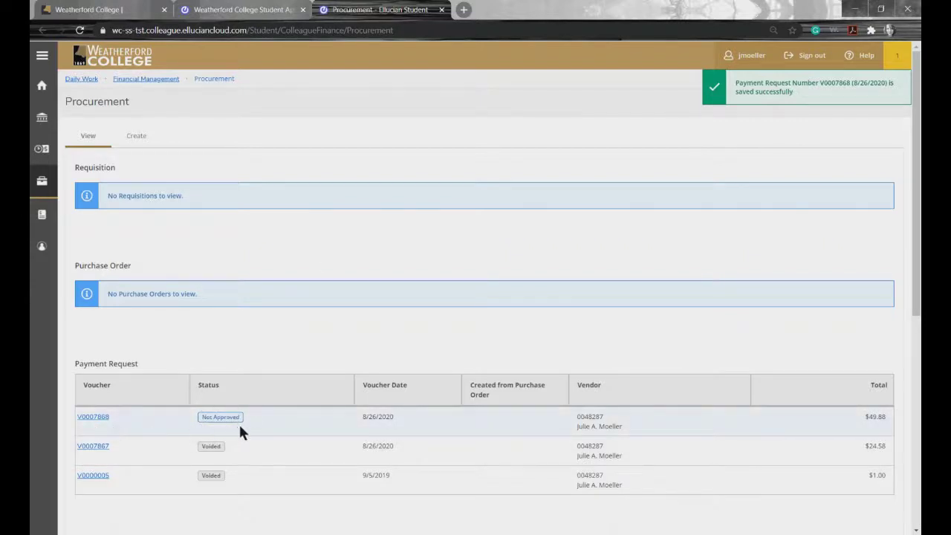
Step: Review voucher V0007868's three approvers, $49.88 line item, and Not Approved overview
click(94, 418)
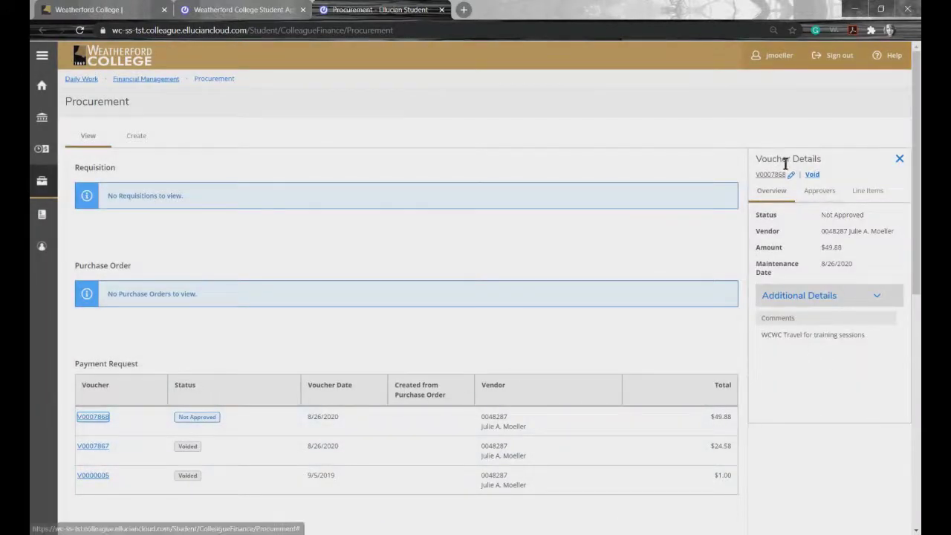
click(822, 193)
click(875, 195)
click(823, 195)
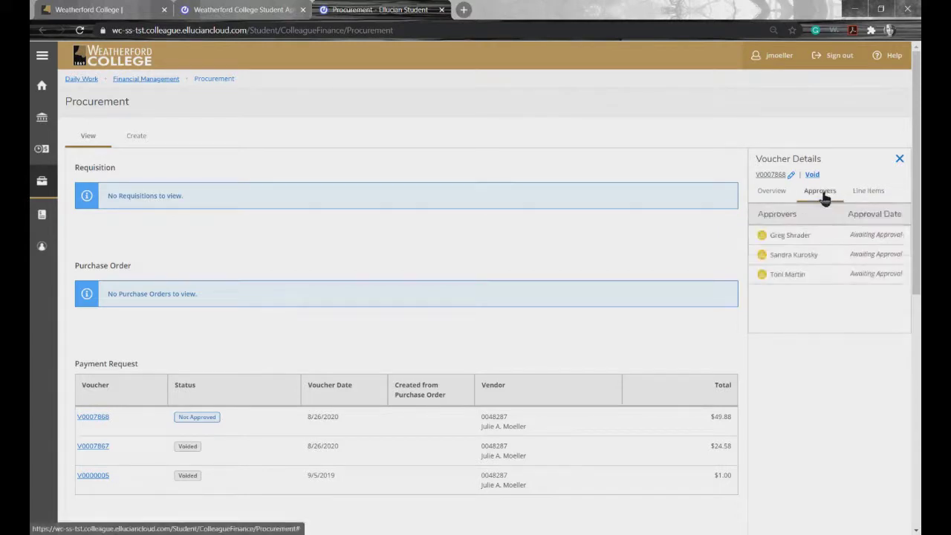
click(775, 193)
click(825, 193)
click(868, 193)
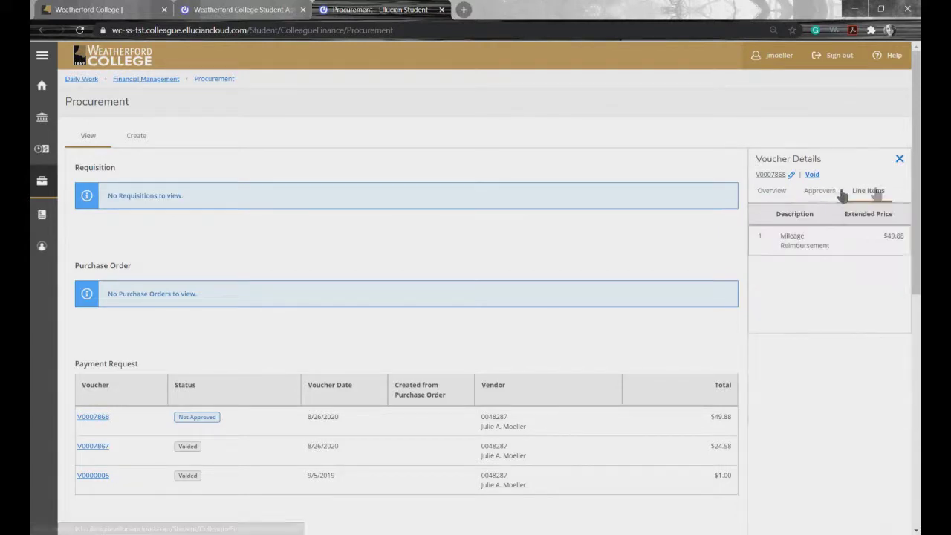
click(773, 193)
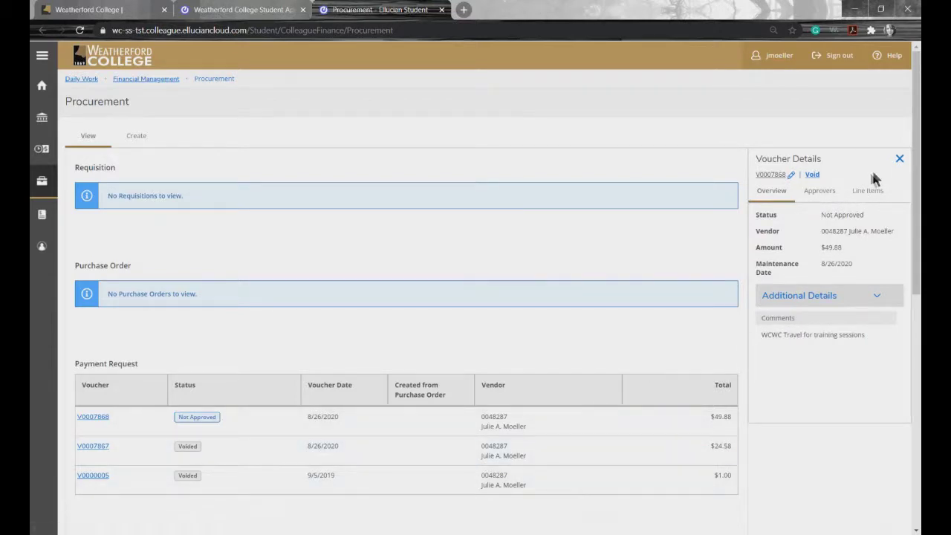
Step: Open voucher V0007868 for editing, then cancel and discard without changes
click(791, 176)
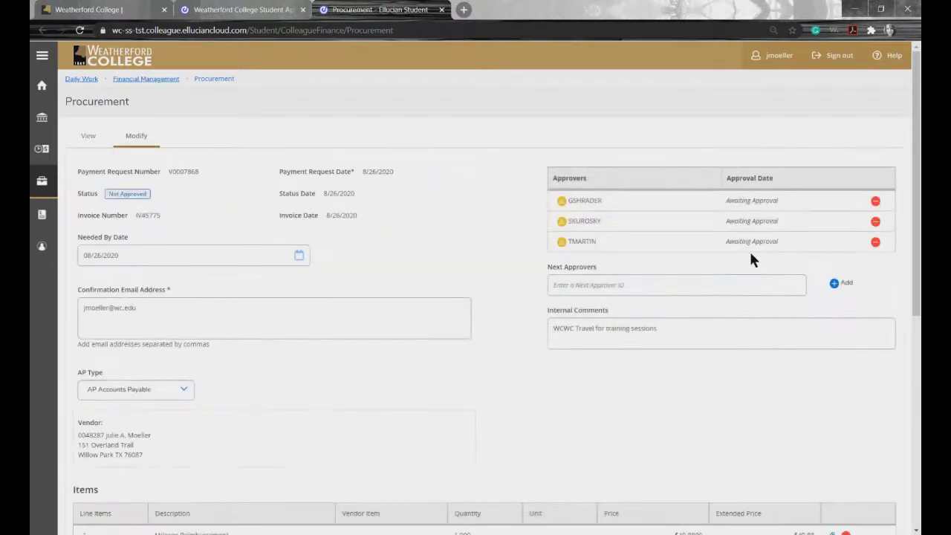
scroll(338, 391, down, 2)
scroll(723, 231, up, 2)
scroll(441, 451, down, 2)
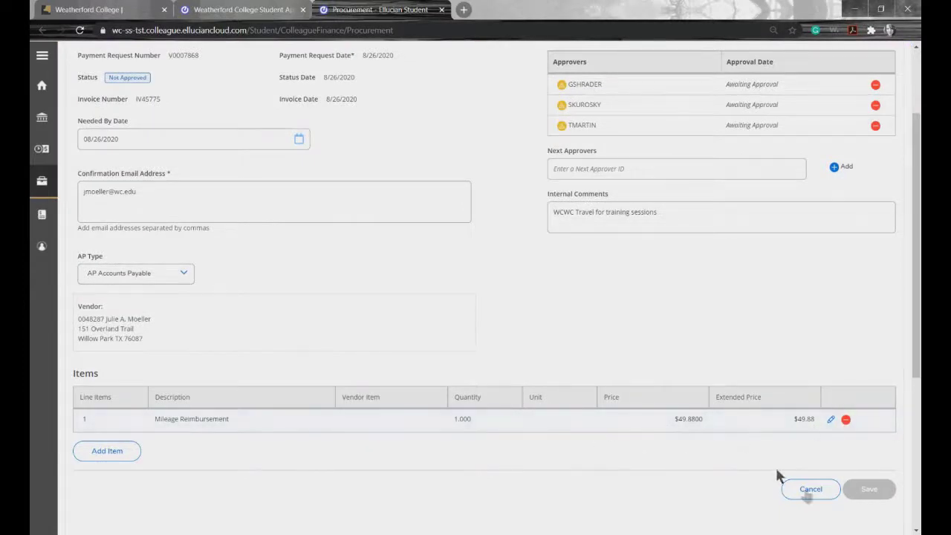
click(813, 492)
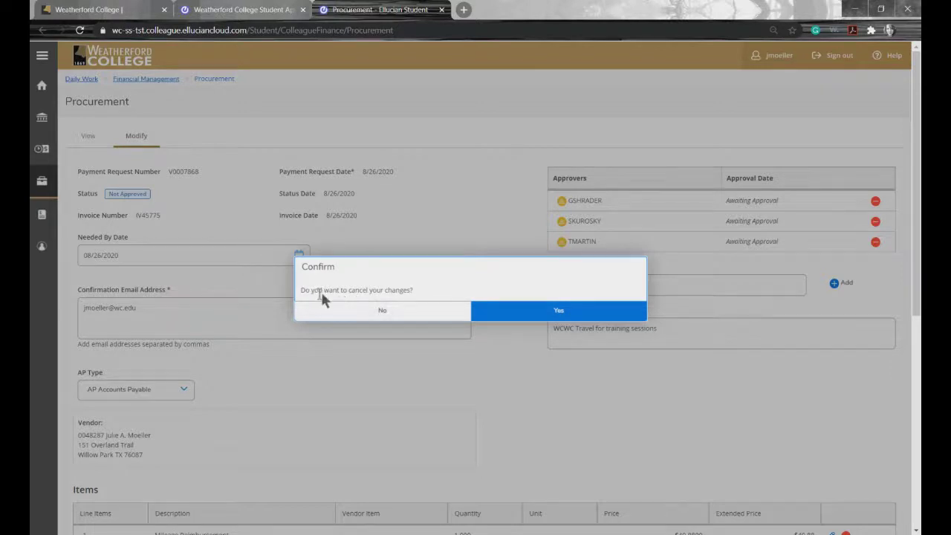
click(530, 314)
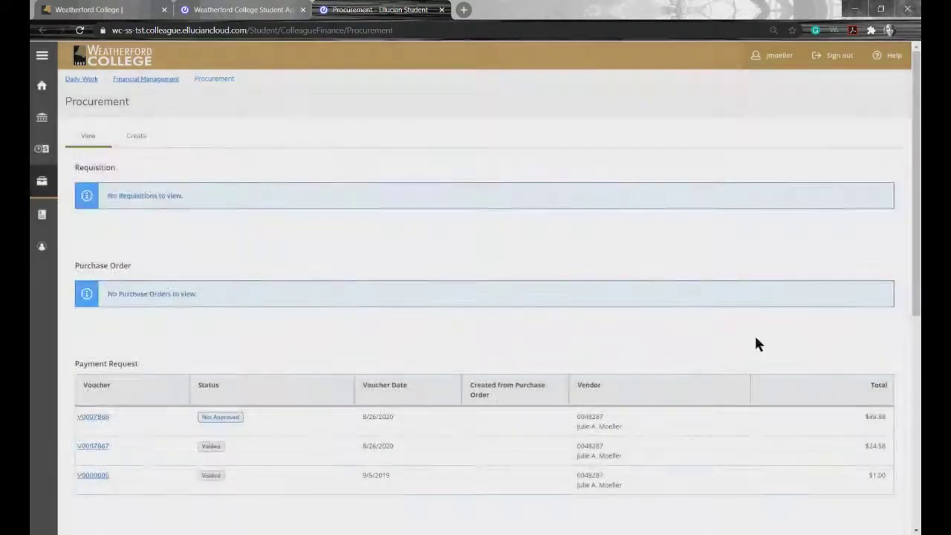